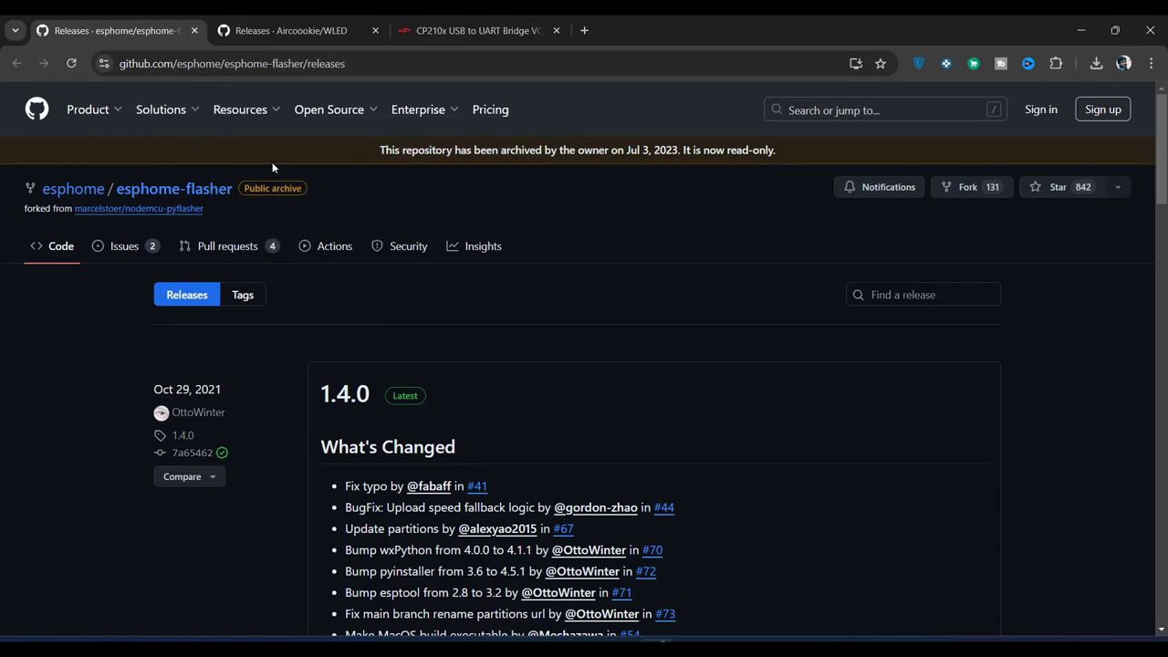
Step: Download the ESPHome-Flasher 1.4.0 Windows x64 build from the release assets
scroll(285, 570, down, 9)
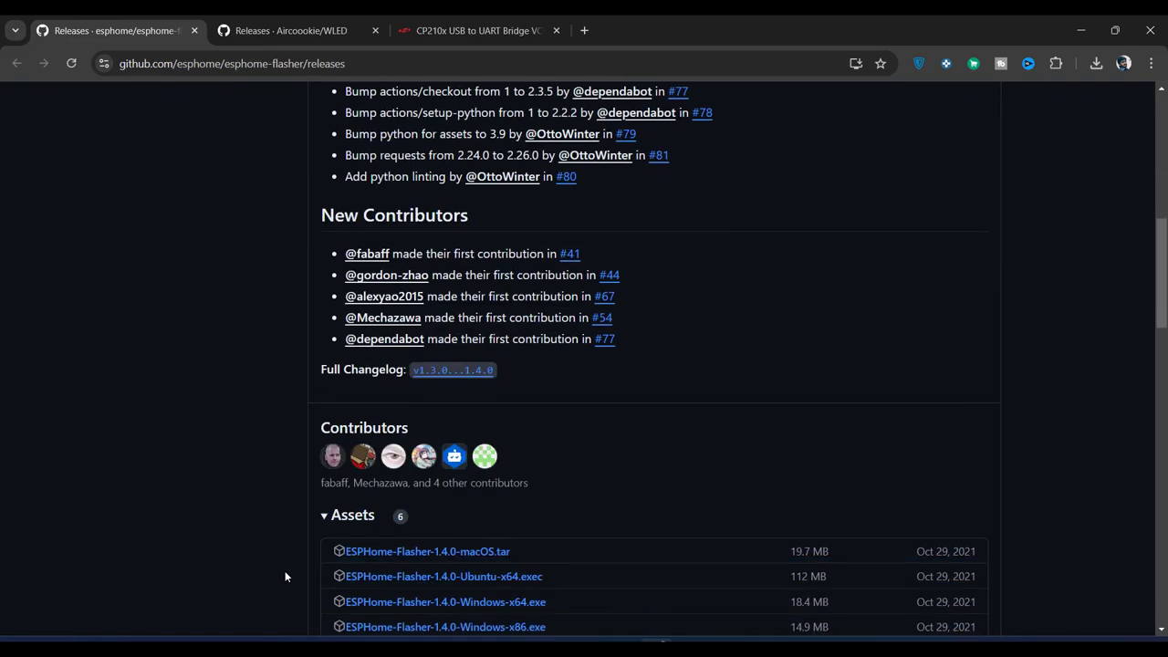
scroll(284, 570, down, 2)
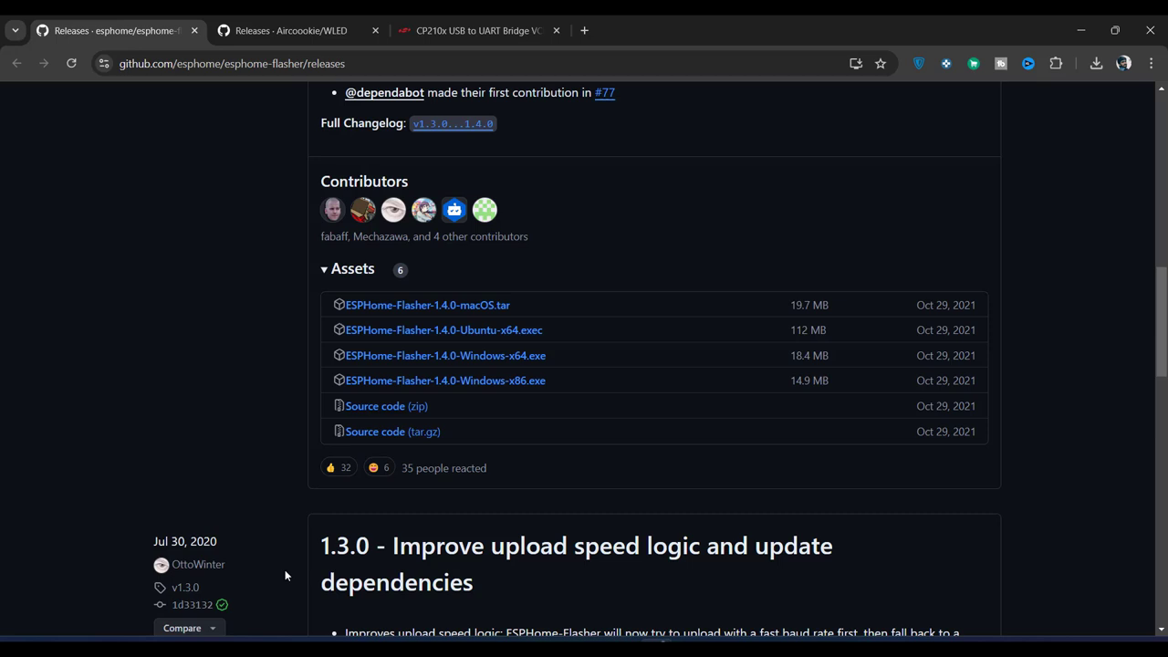
click(461, 362)
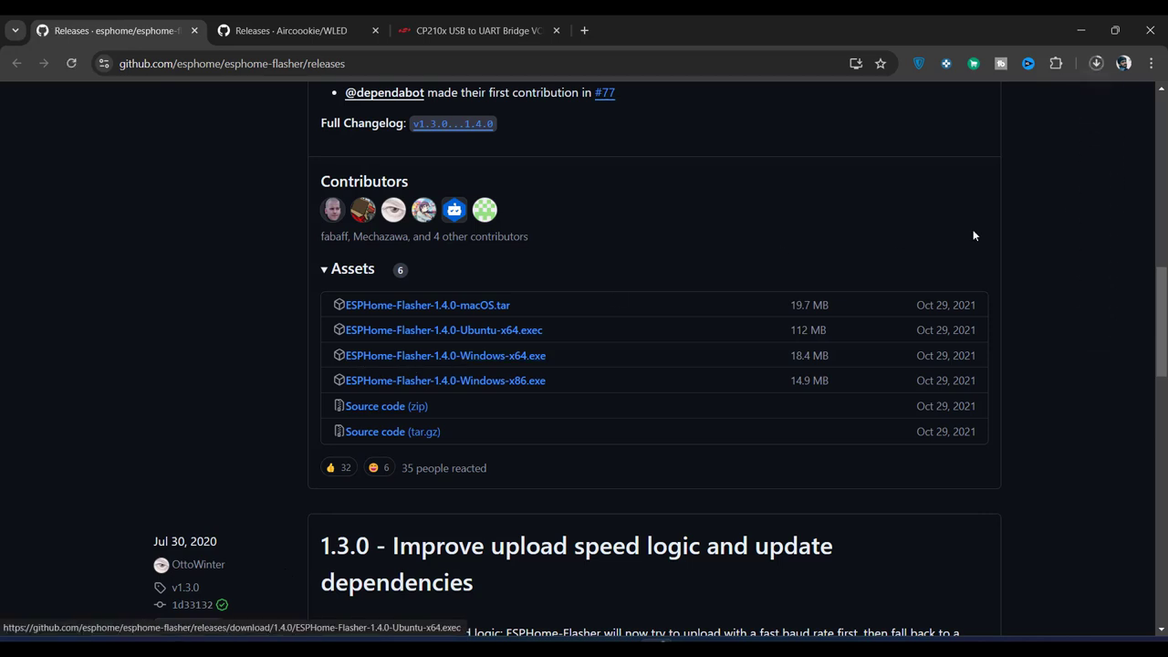
Step: On the WLED releases page, list all 16 assets of the 0.14.4 release
click(267, 32)
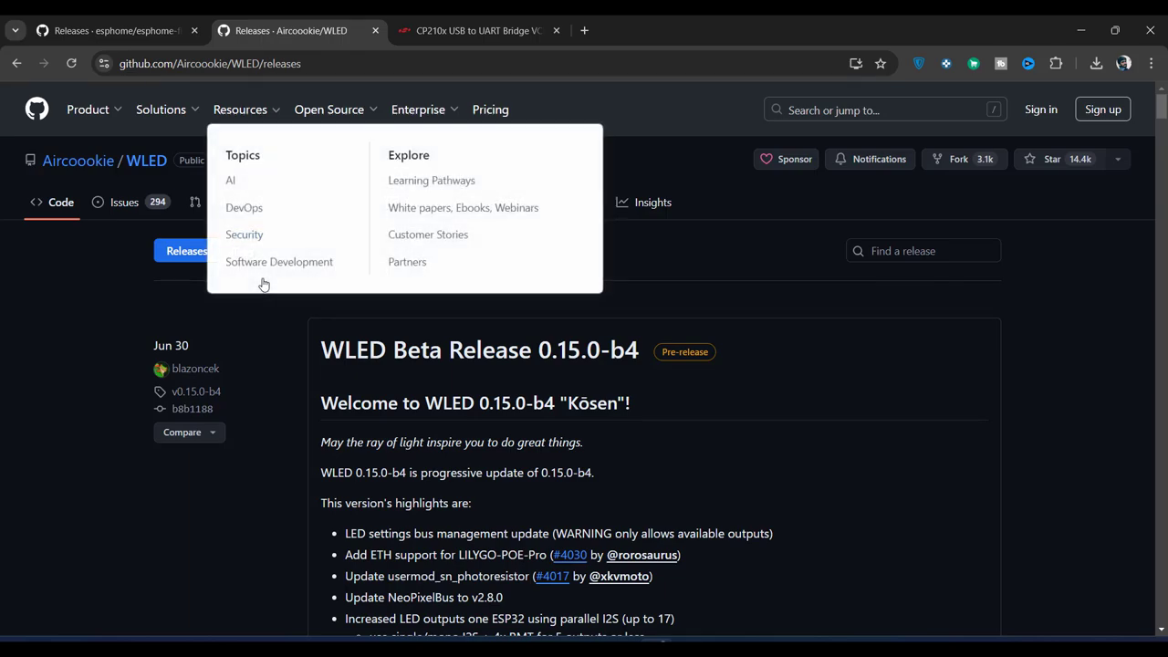
scroll(276, 410, down, 15)
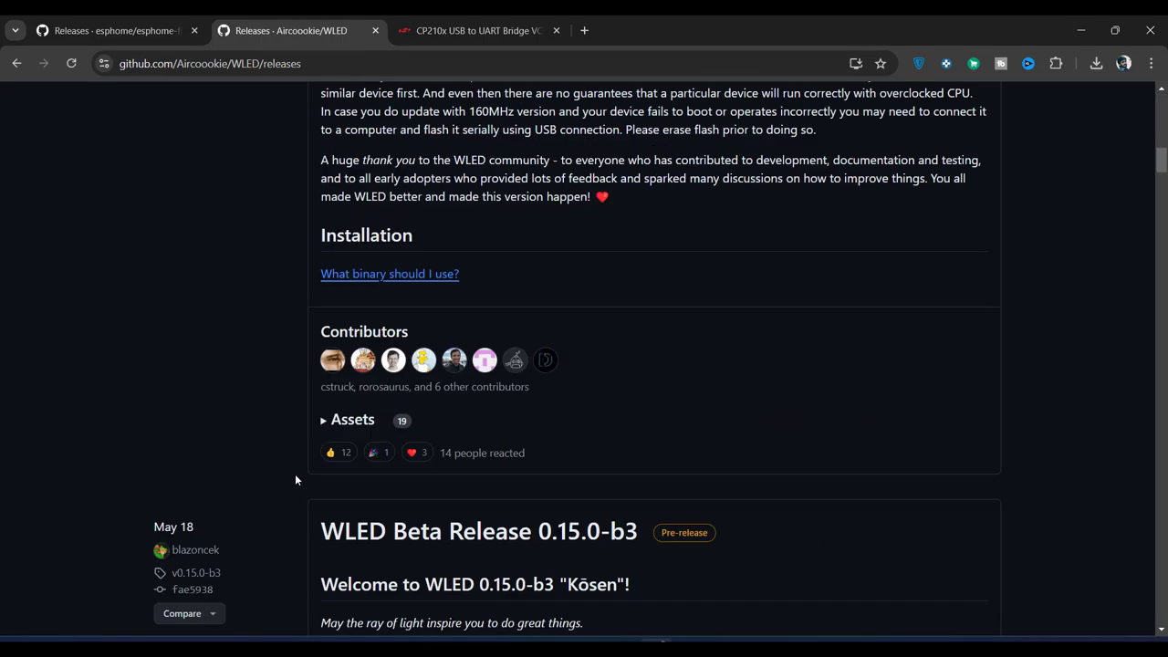
scroll(293, 323, down, 10)
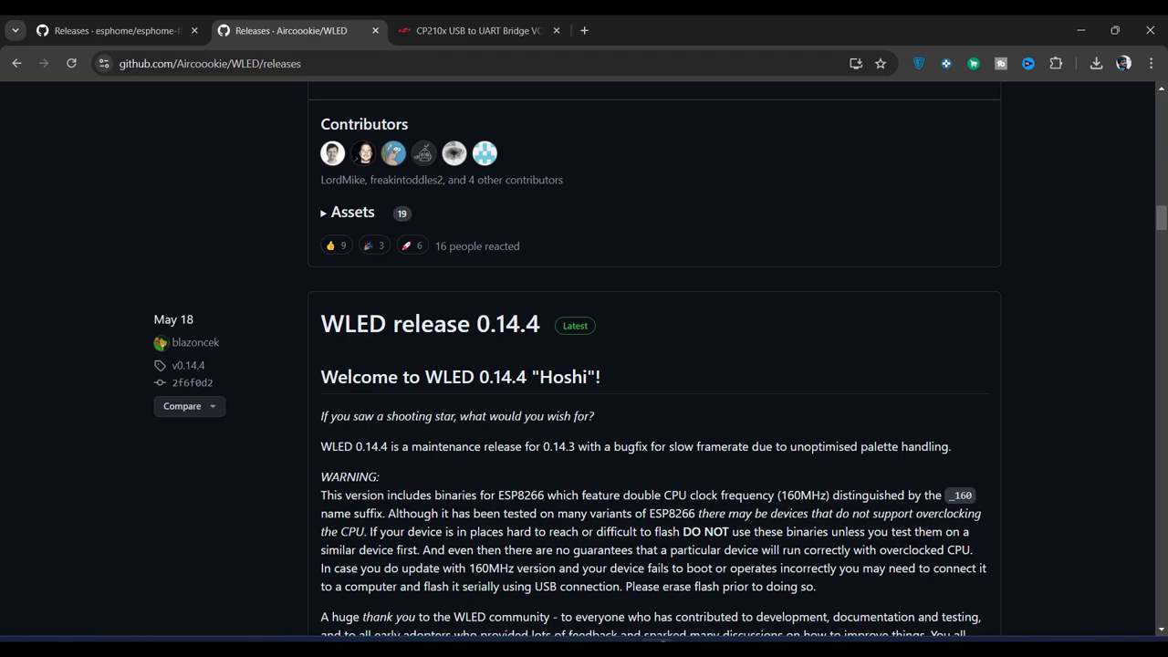
scroll(281, 573, down, 9)
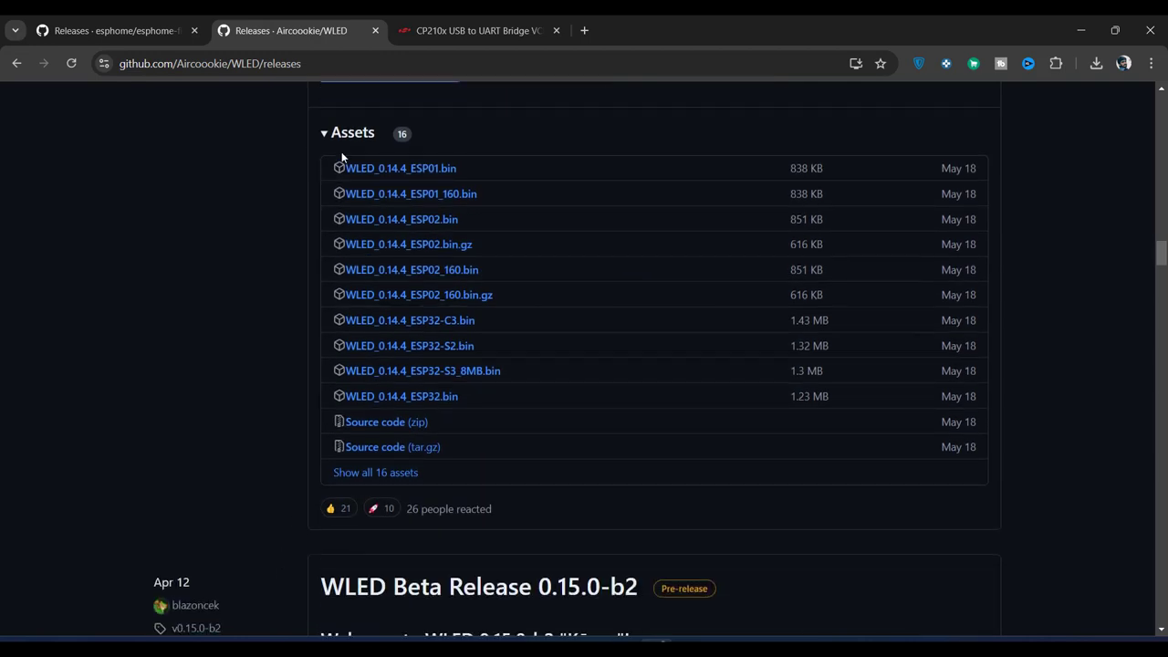
click(390, 473)
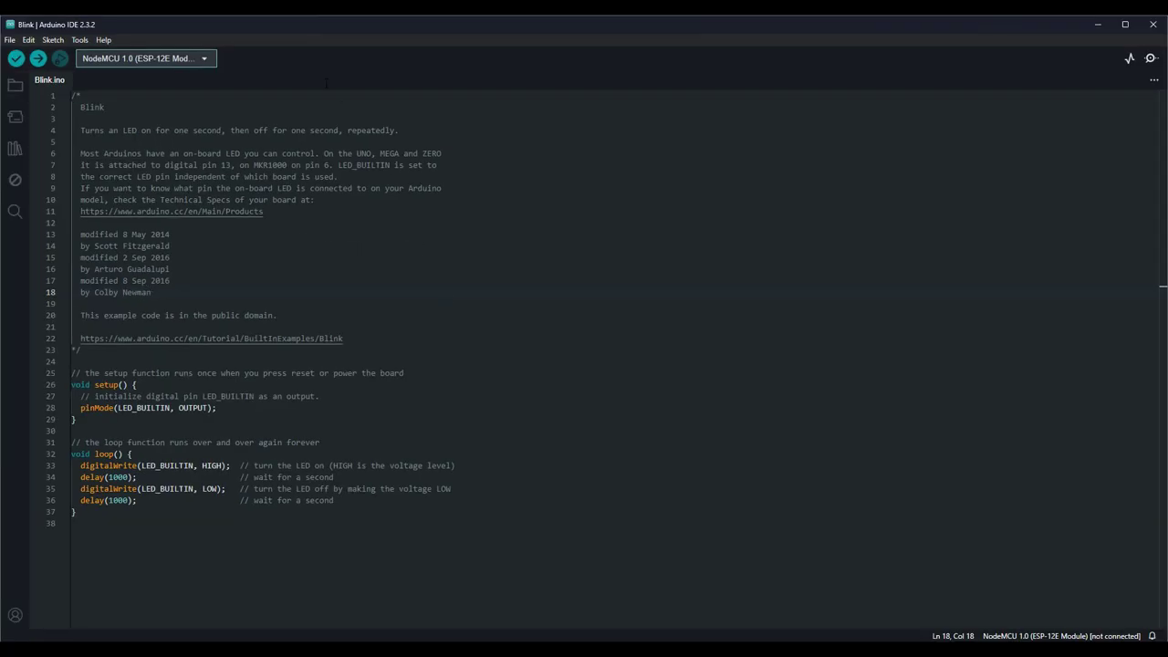
Step: Compile and upload the Blink sketch to the NodeMCU 1.0 (ESP-12E Module) board
click(38, 59)
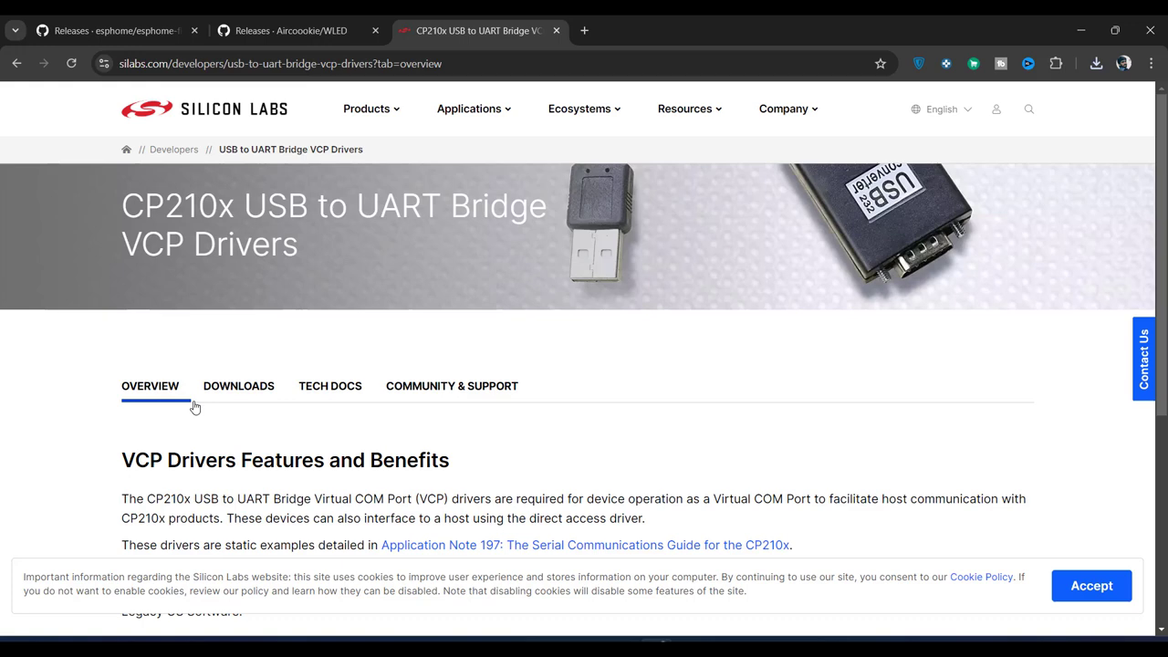
Step: Download the CP210x Universal Windows Driver from the Silicon Labs Downloads section
click(241, 390)
scroll(44, 443, down, 4)
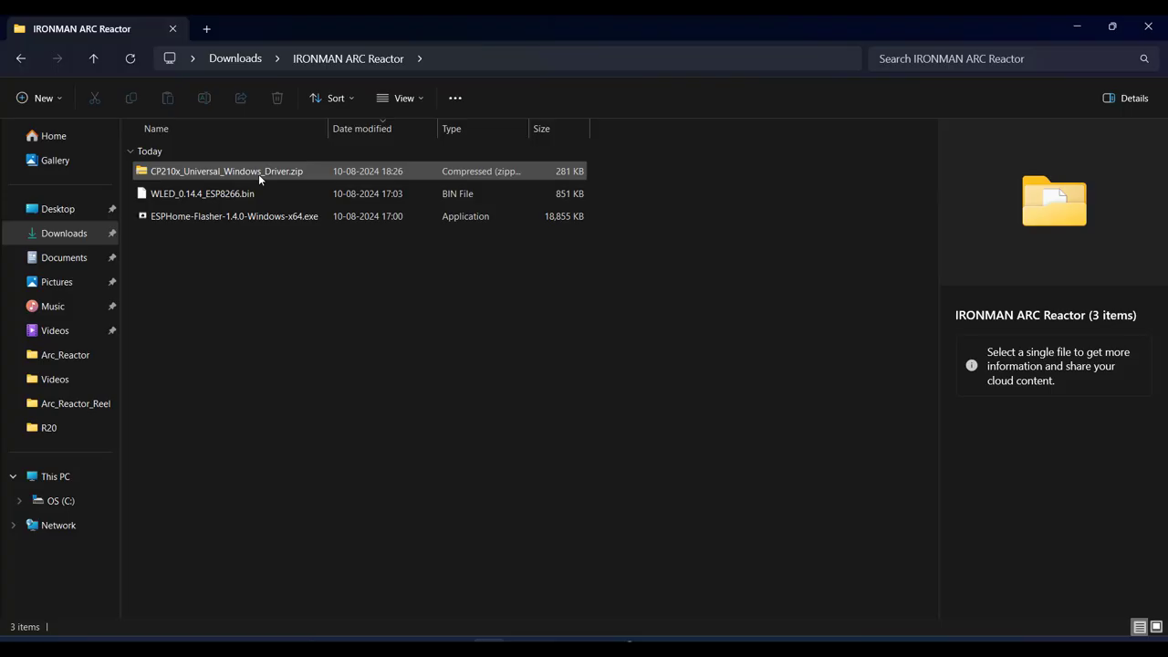
click(259, 173)
Step: Extract the CP210x driver zip into a CP210x_Universal_Windows_Driver folder
right_click(258, 173)
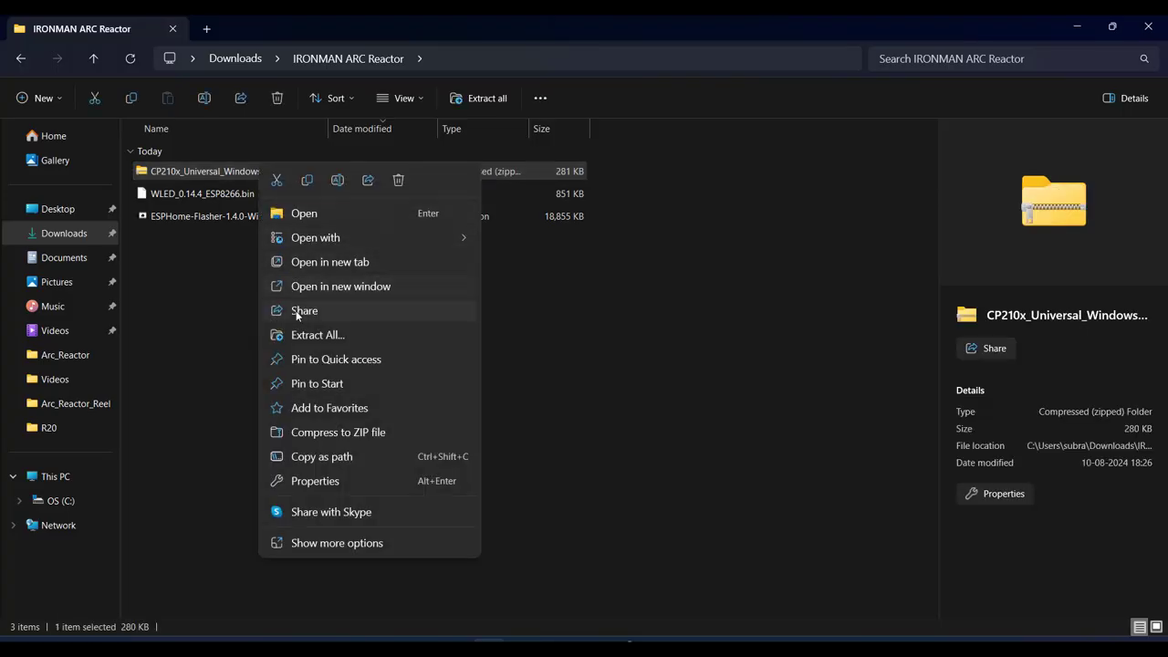
click(305, 336)
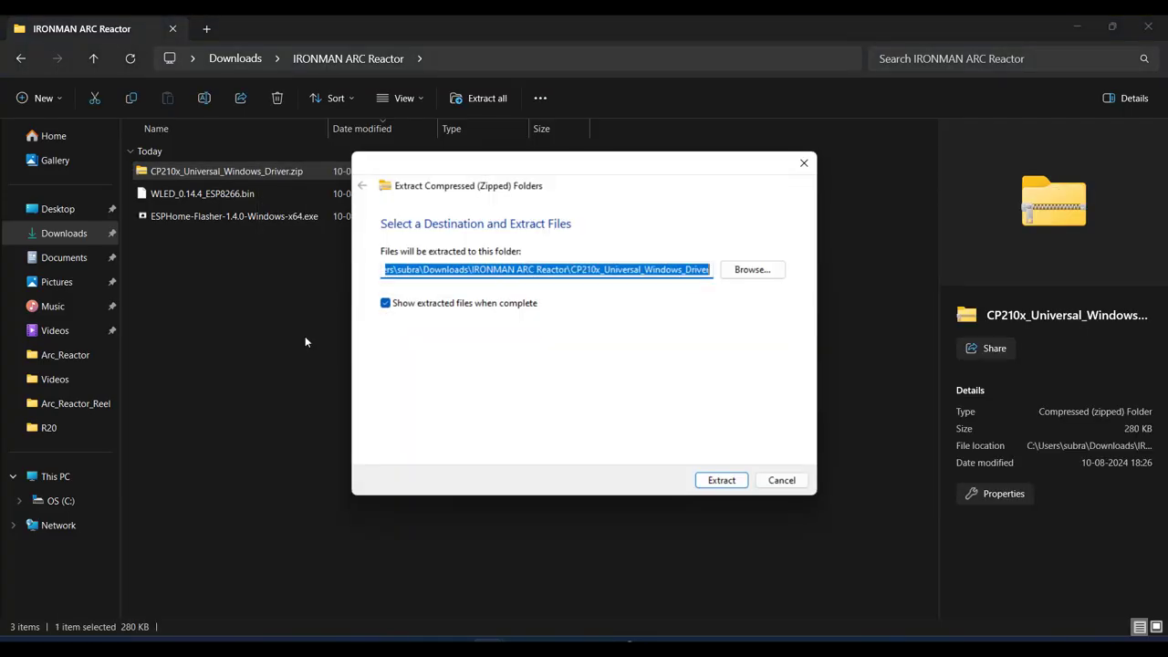
click(733, 485)
key(ctrl+w)
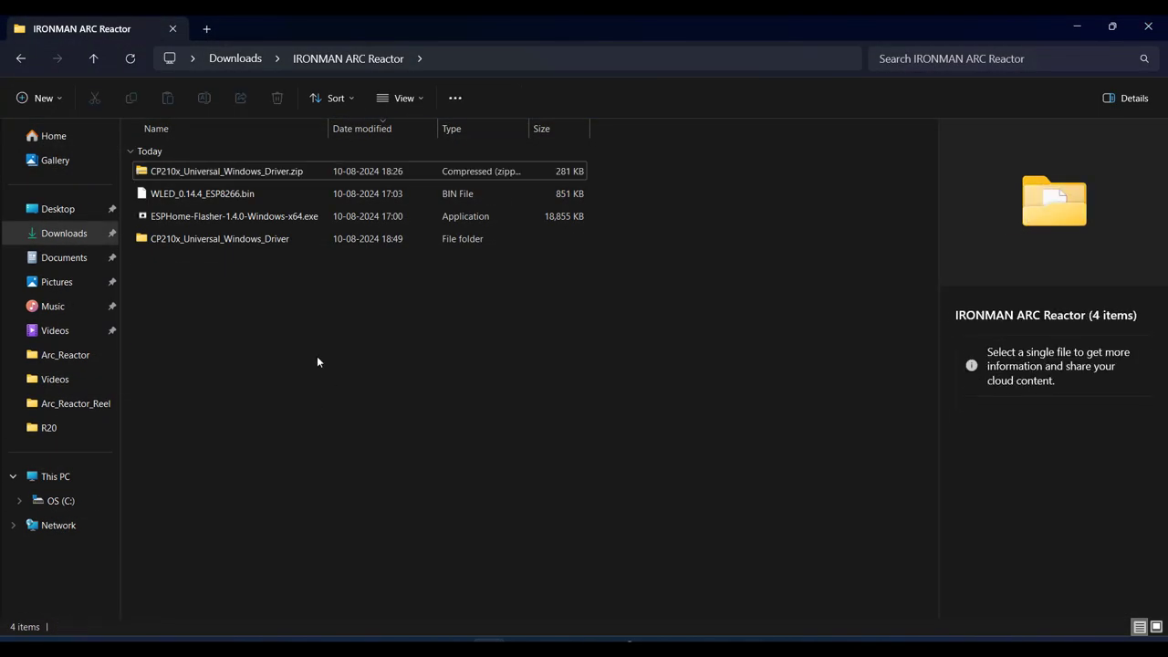
click(230, 239)
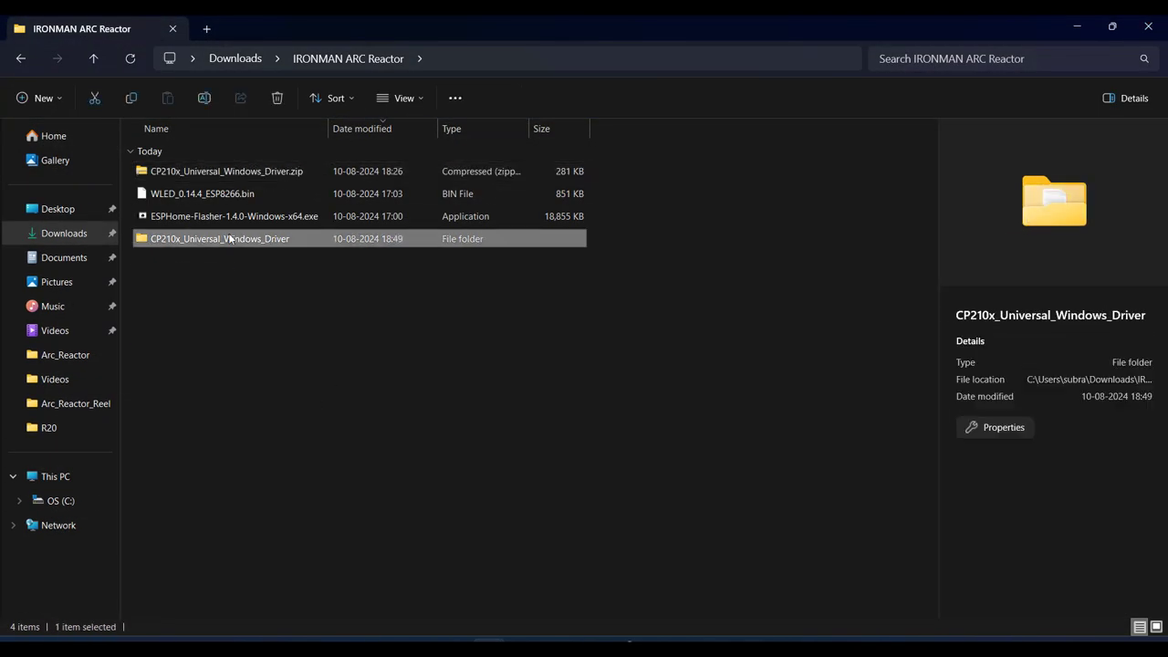
click(352, 339)
Step: Launch Device Manager by searching 'DEV' from Start
key(super)
text(DEVIce Manager)
click(425, 219)
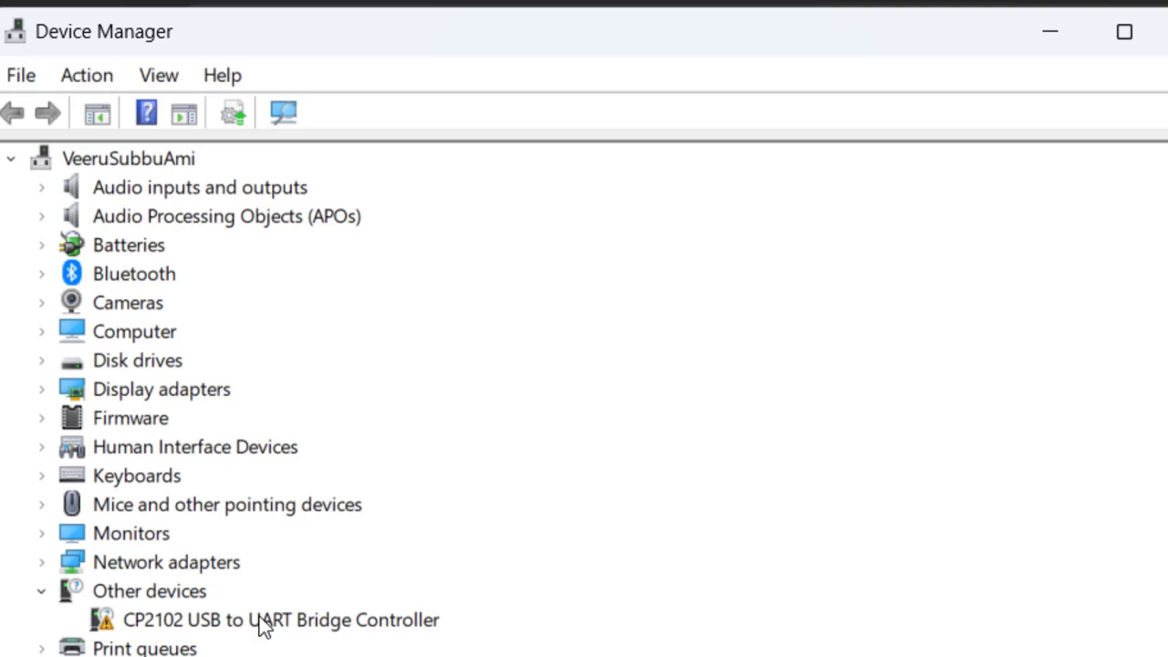
Step: Install the CP2102 driver from the extracted folder and confirm it appears as COM5 under Ports
click(258, 617)
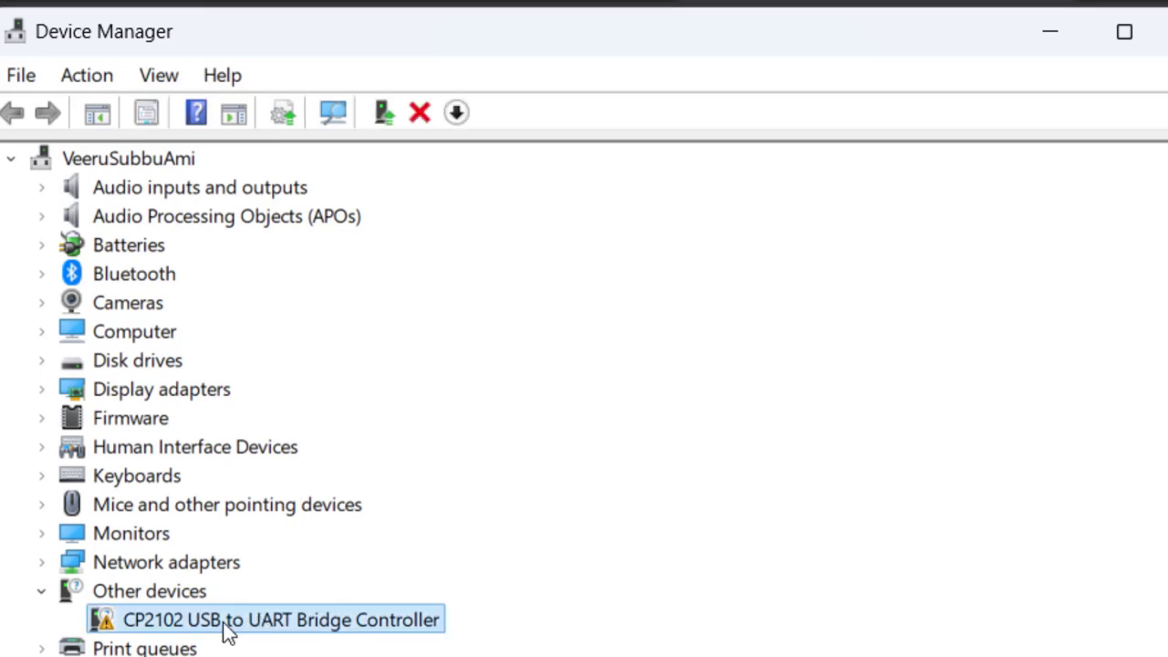
double_click(268, 620)
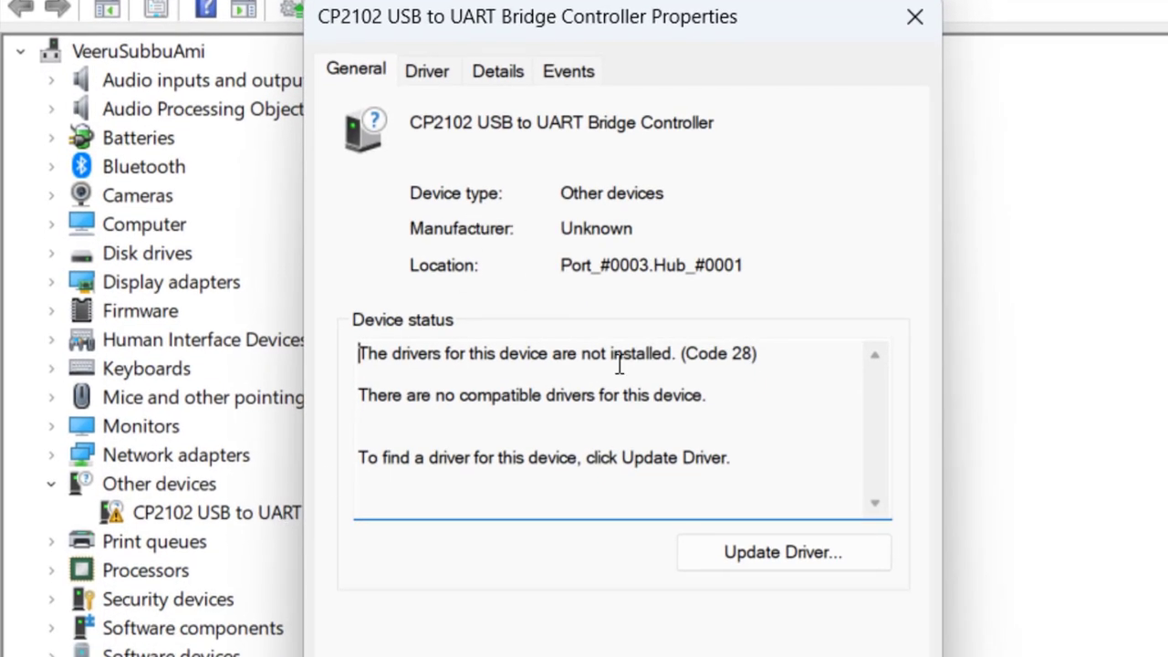
click(758, 564)
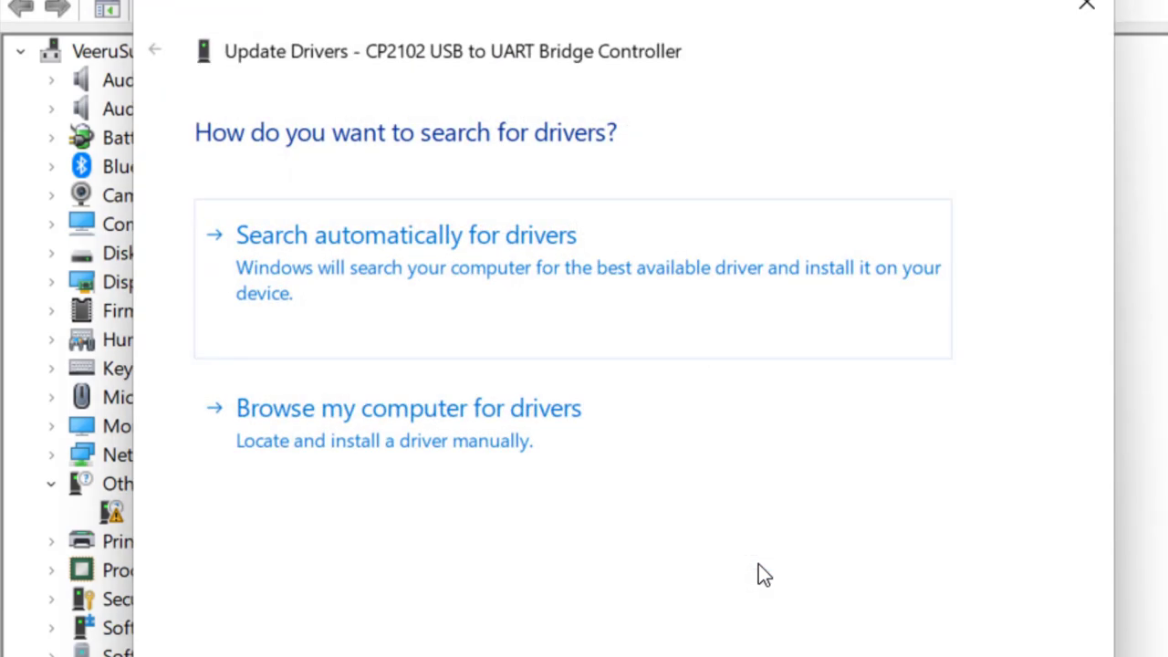
click(353, 409)
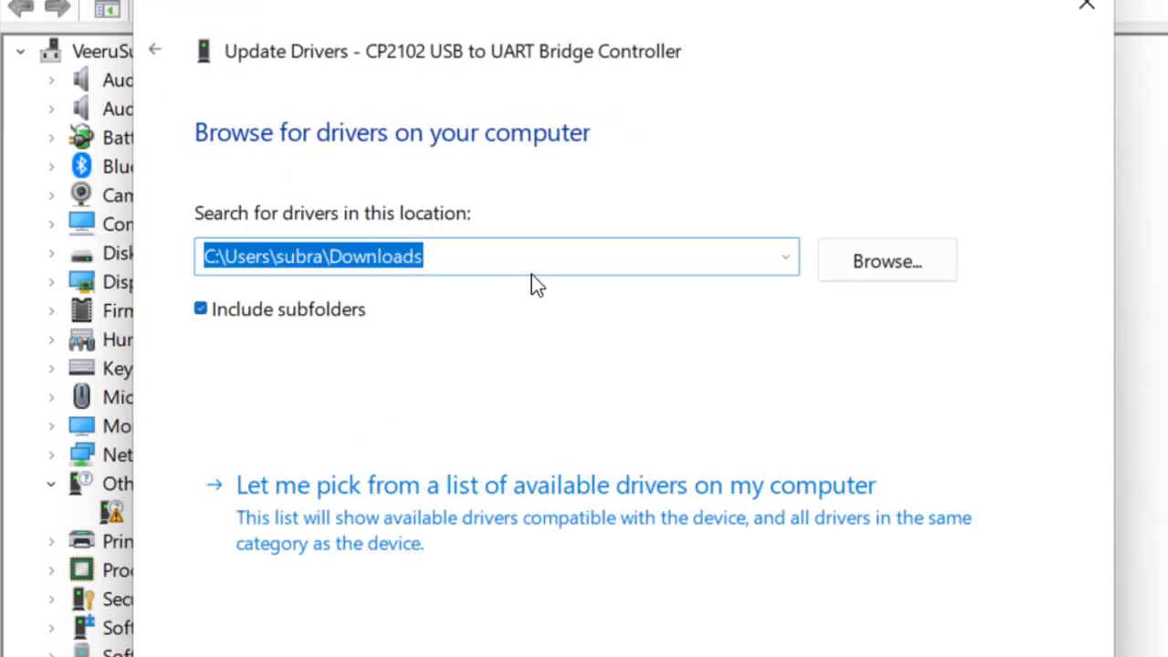
click(540, 257)
key(ctrl+a)
text("C:\Users\subra\Downloads\IRONMAN ARC Reactor\CP210x_Universal_Windows_Driver")
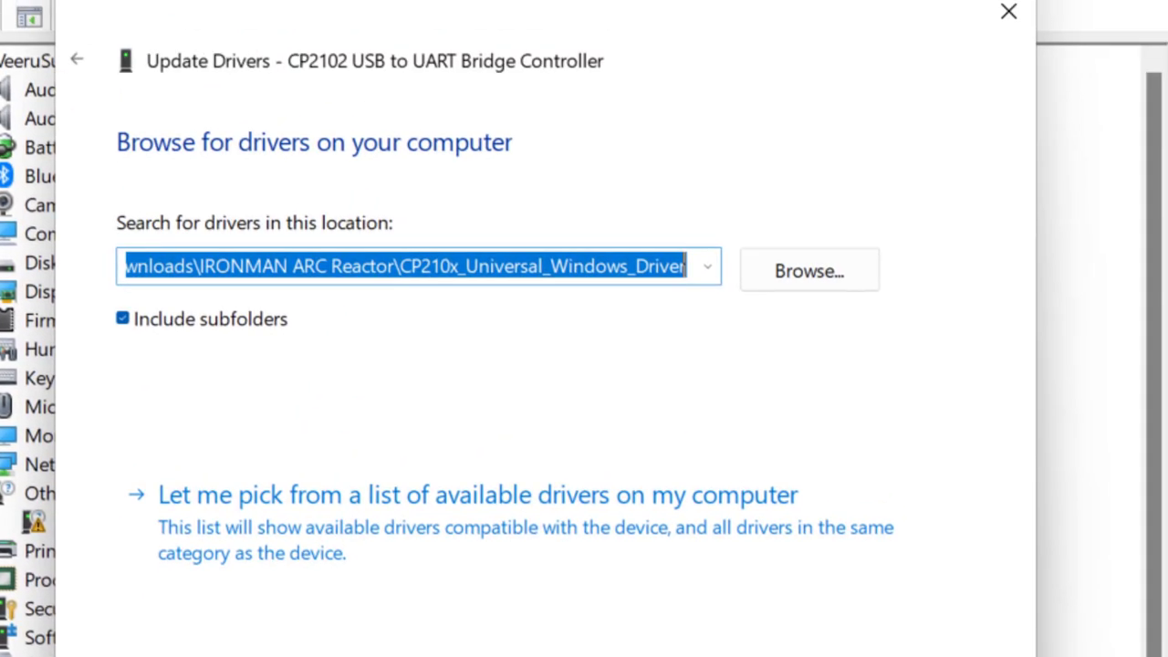
click(903, 556)
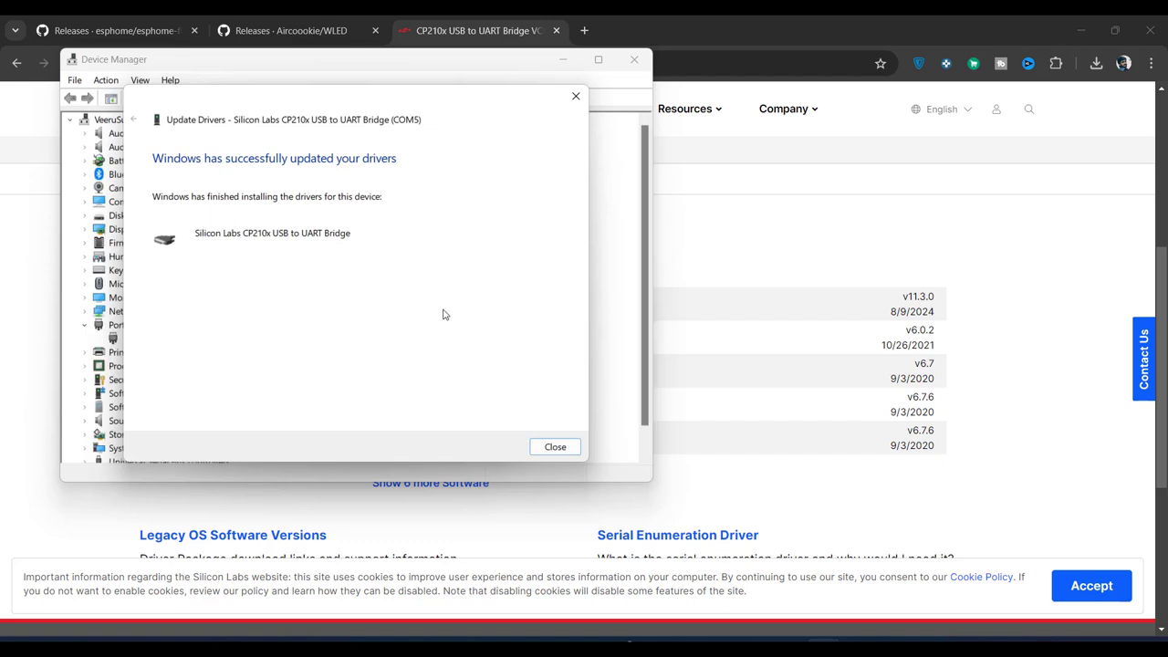
click(555, 447)
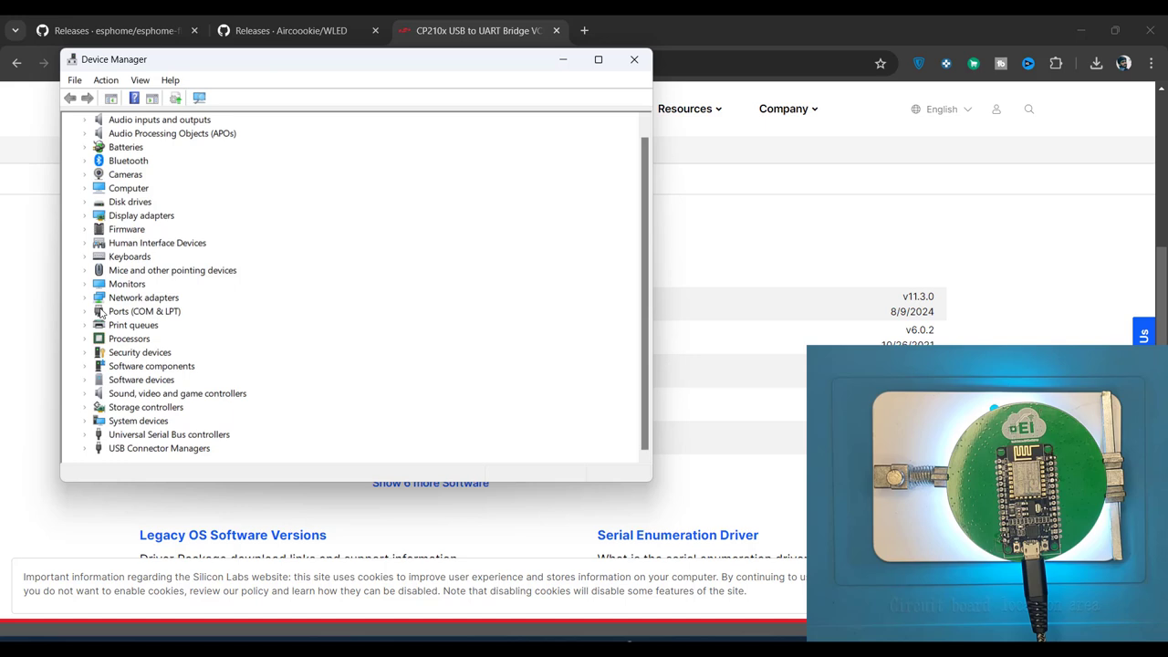
double_click(101, 313)
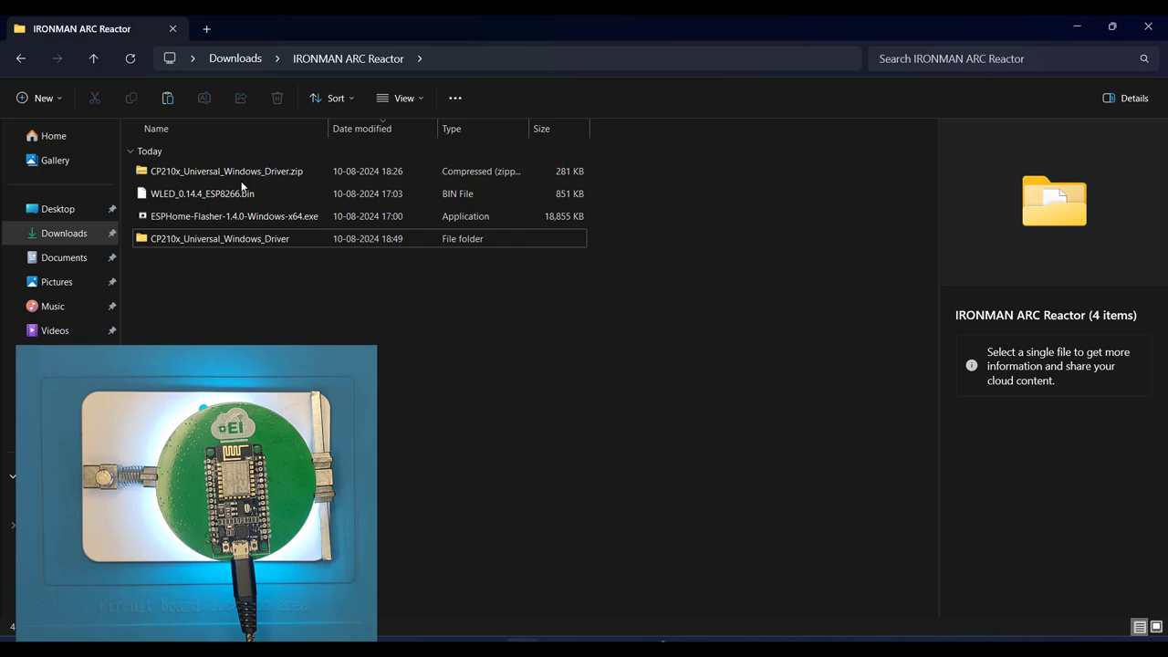
Step: In ESPHome Flasher, flash WLED_0.14.4_ESP8266.bin to the board on COM5
double_click(189, 218)
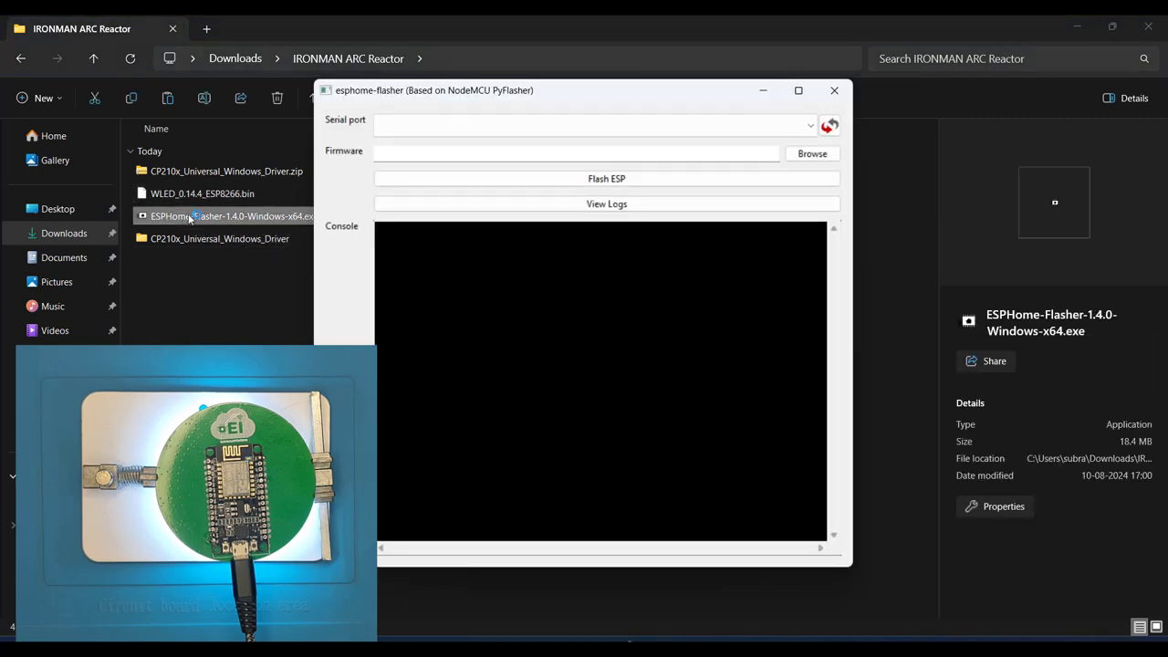
click(810, 127)
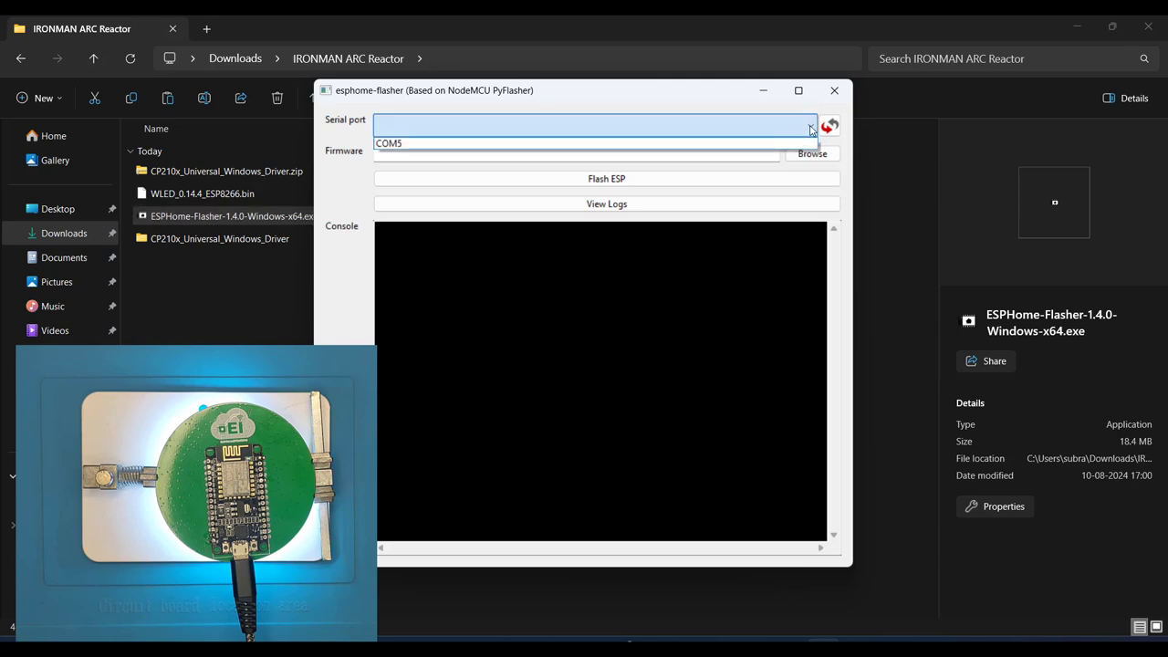
click(700, 142)
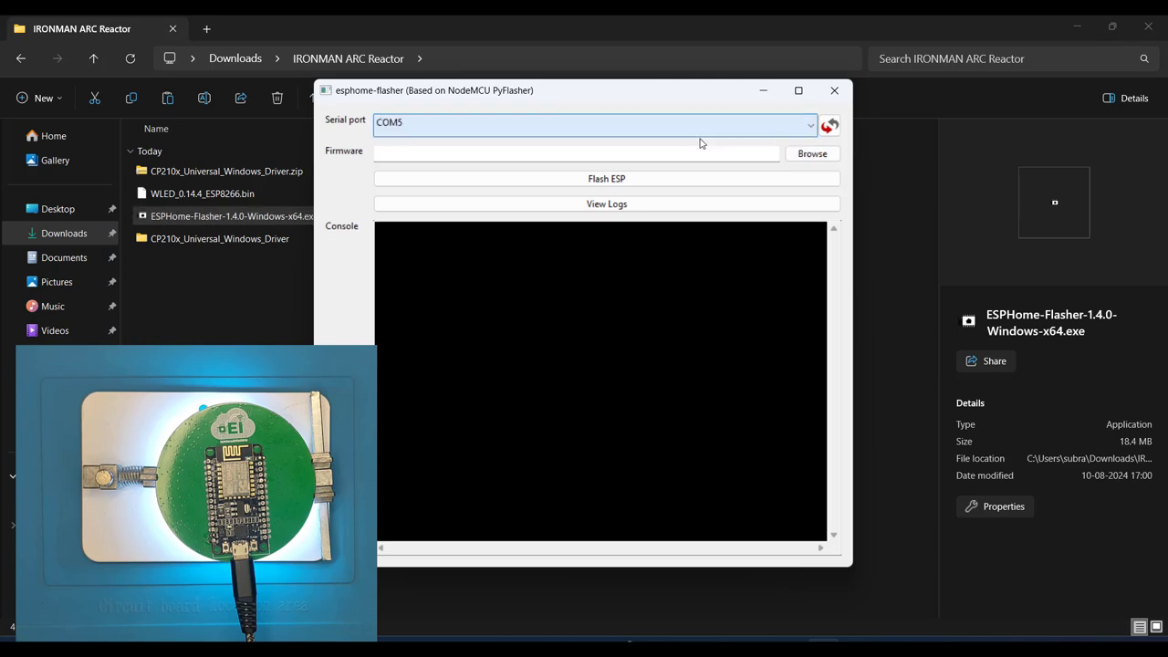
click(811, 154)
click(566, 267)
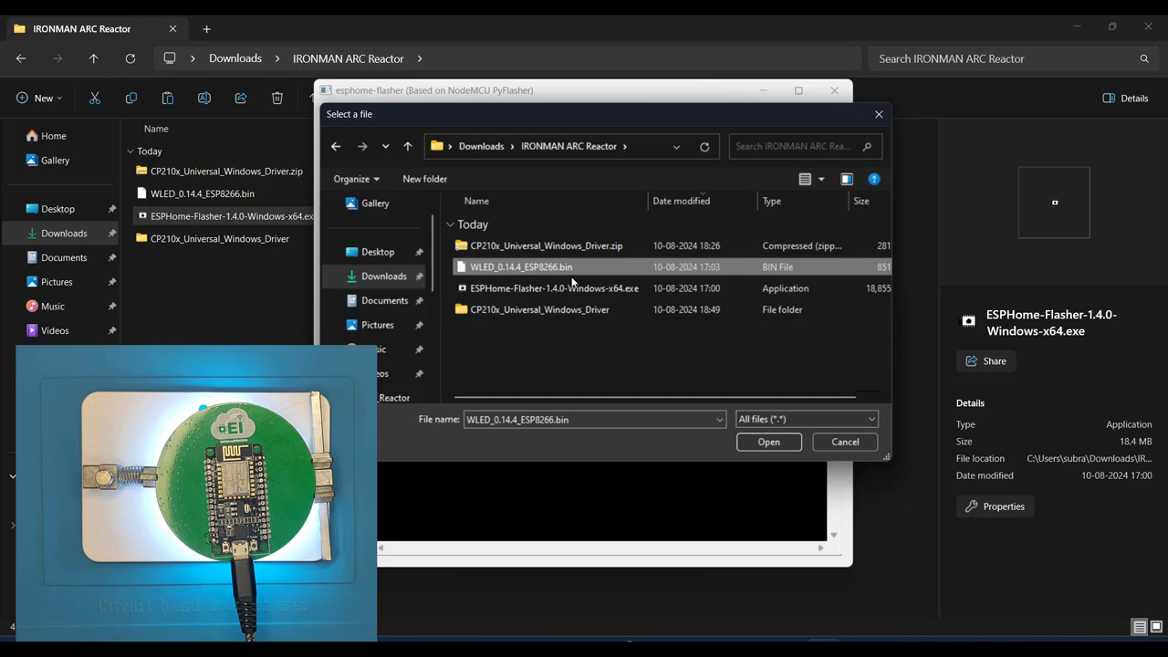
click(766, 442)
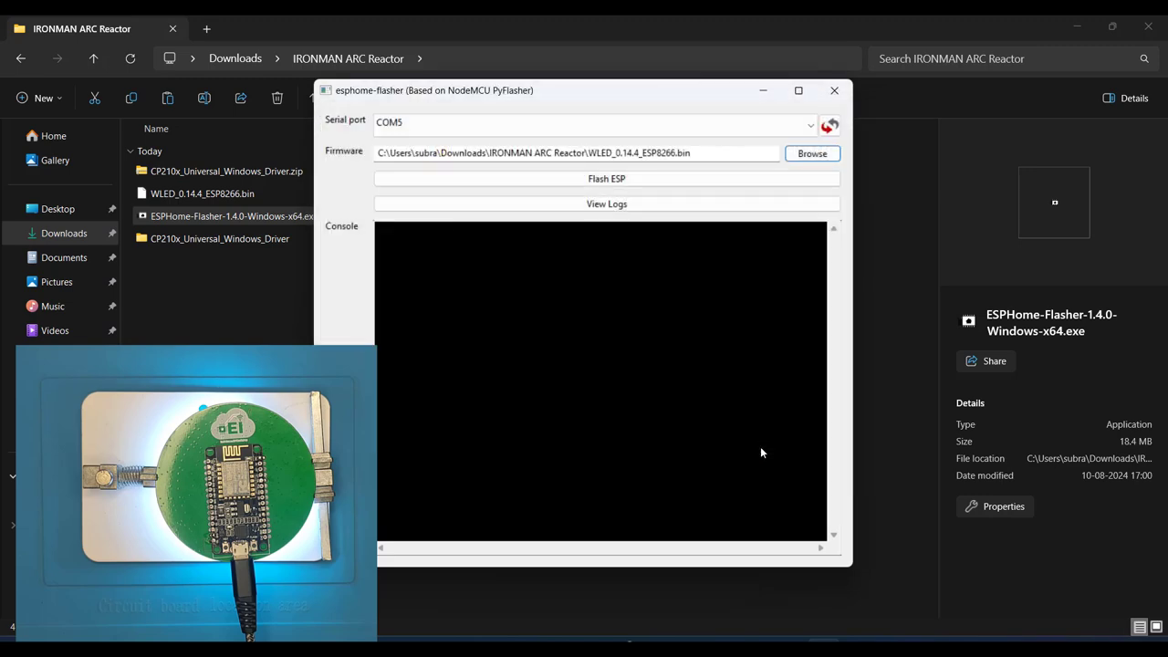
click(567, 180)
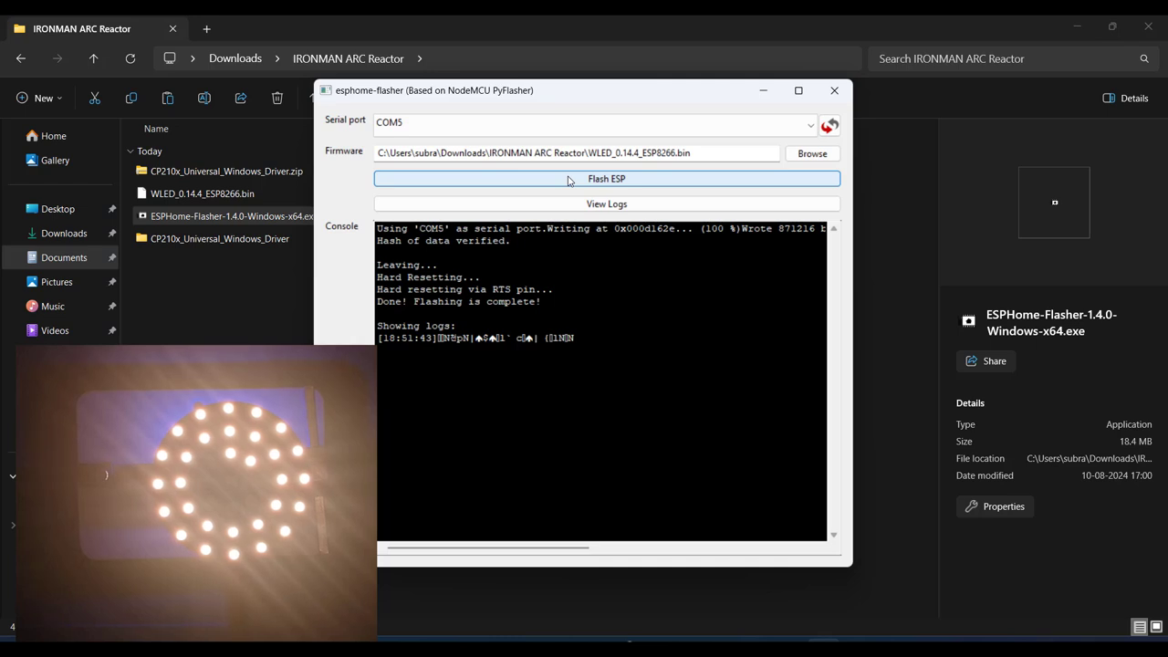
Step: Join the WLED-AP Wi-Fi network with its security key and open the WLED page in Chrome
key(alt+F4)
key(super+a)
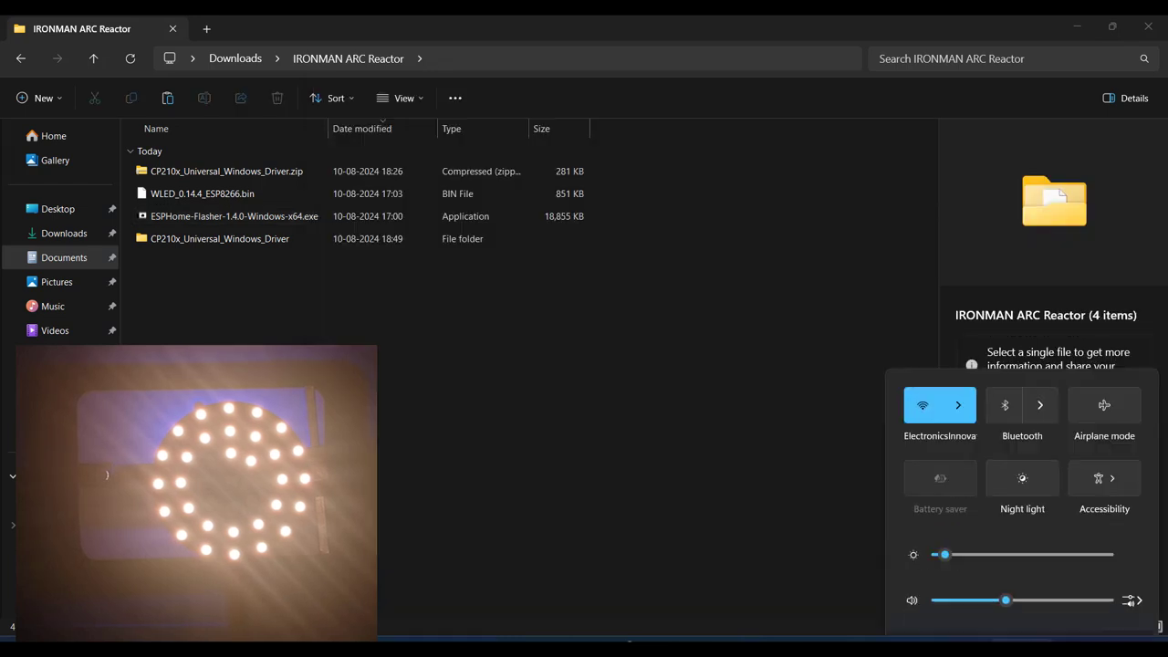
click(958, 363)
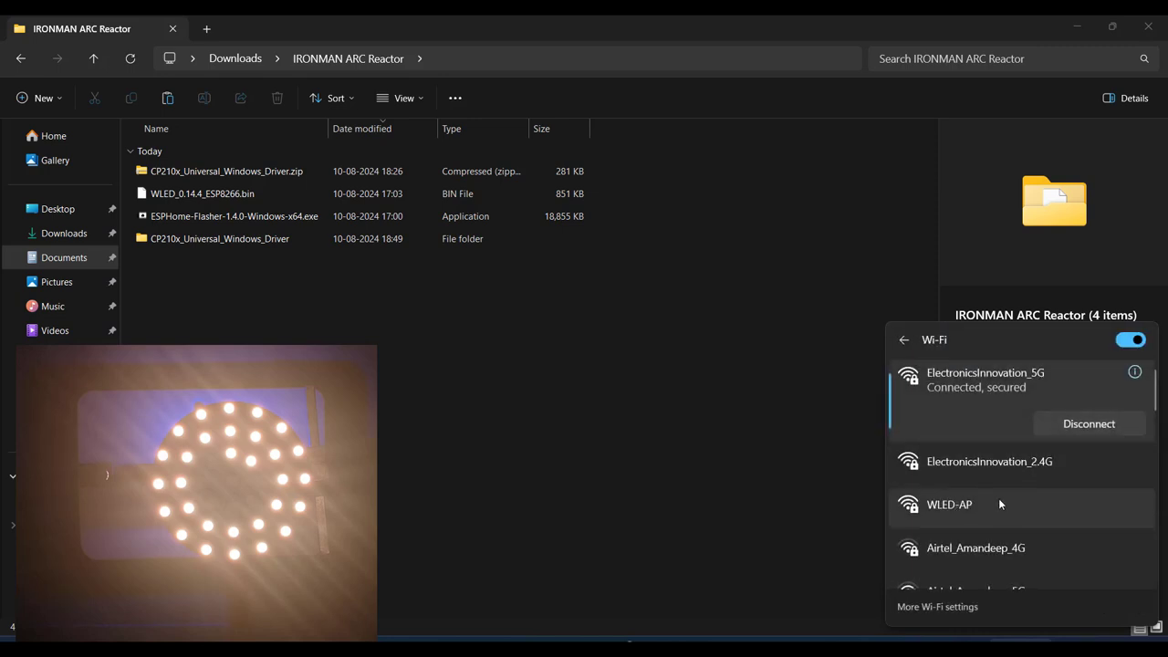
click(977, 505)
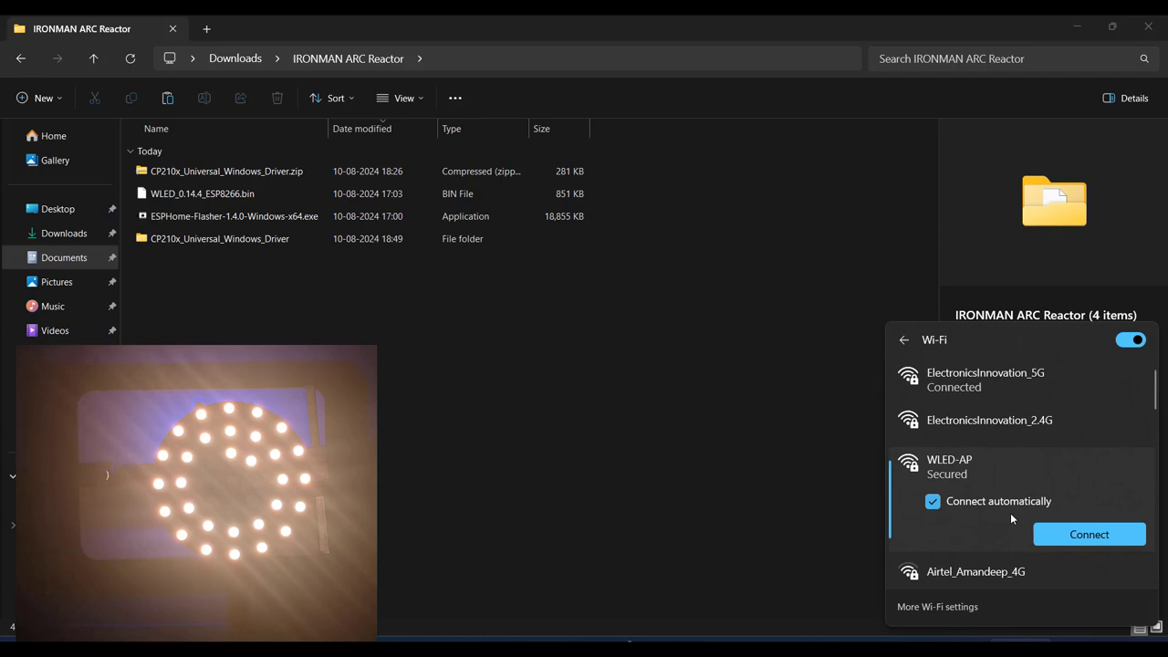
click(1060, 537)
text(wled1234)
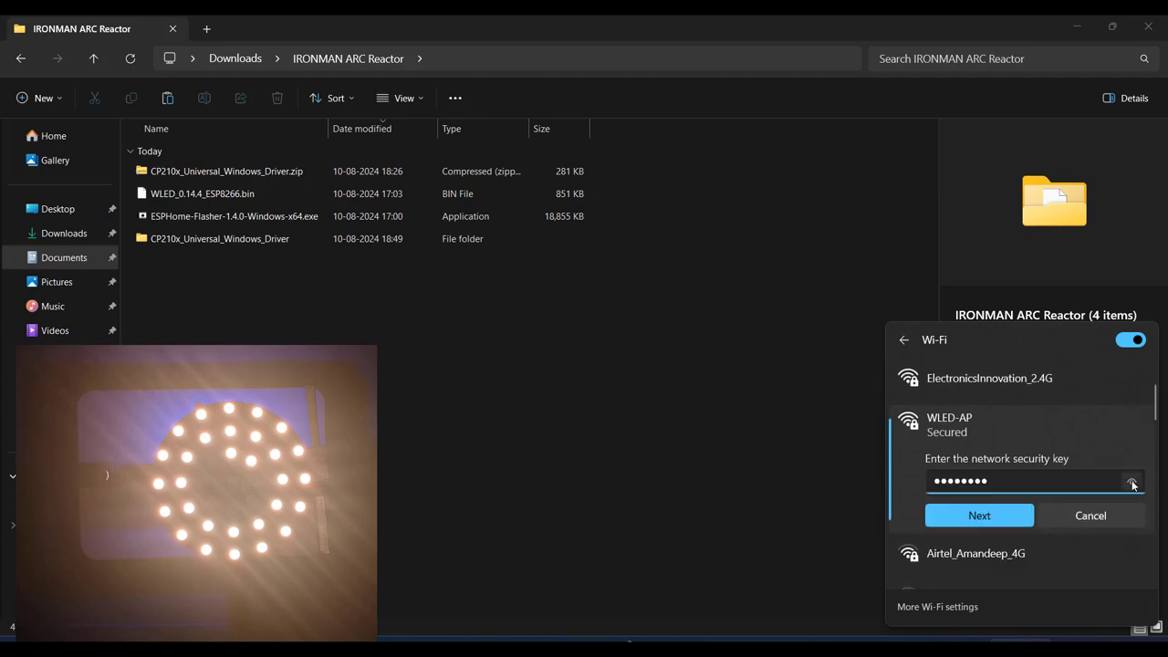
click(1131, 483)
click(987, 512)
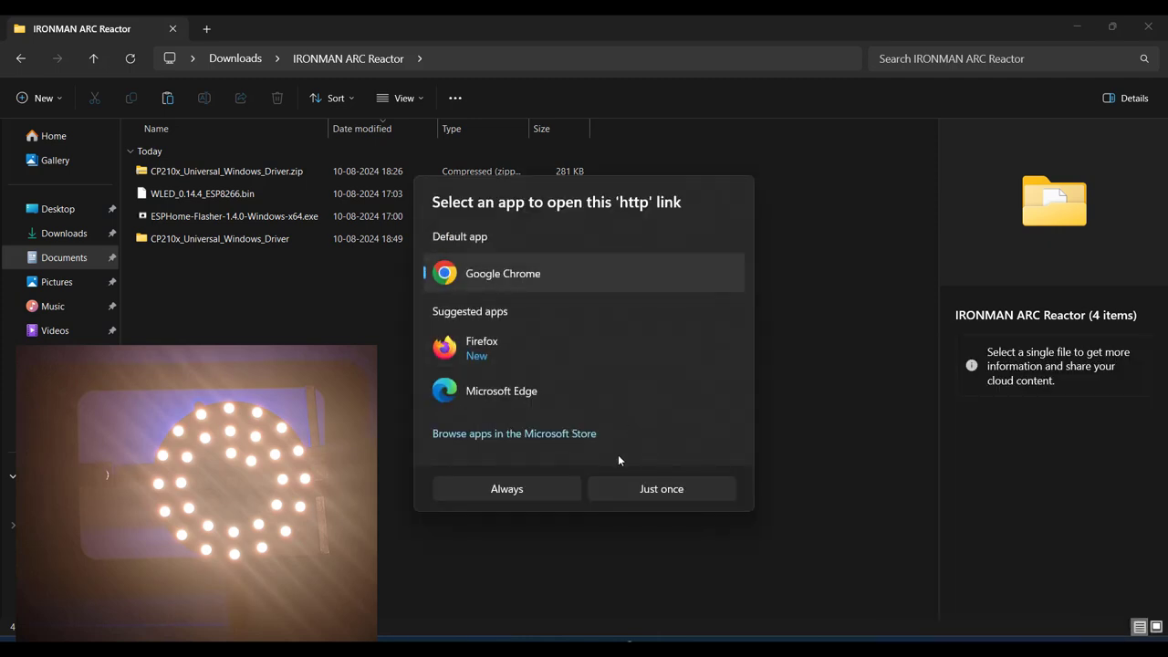
click(642, 493)
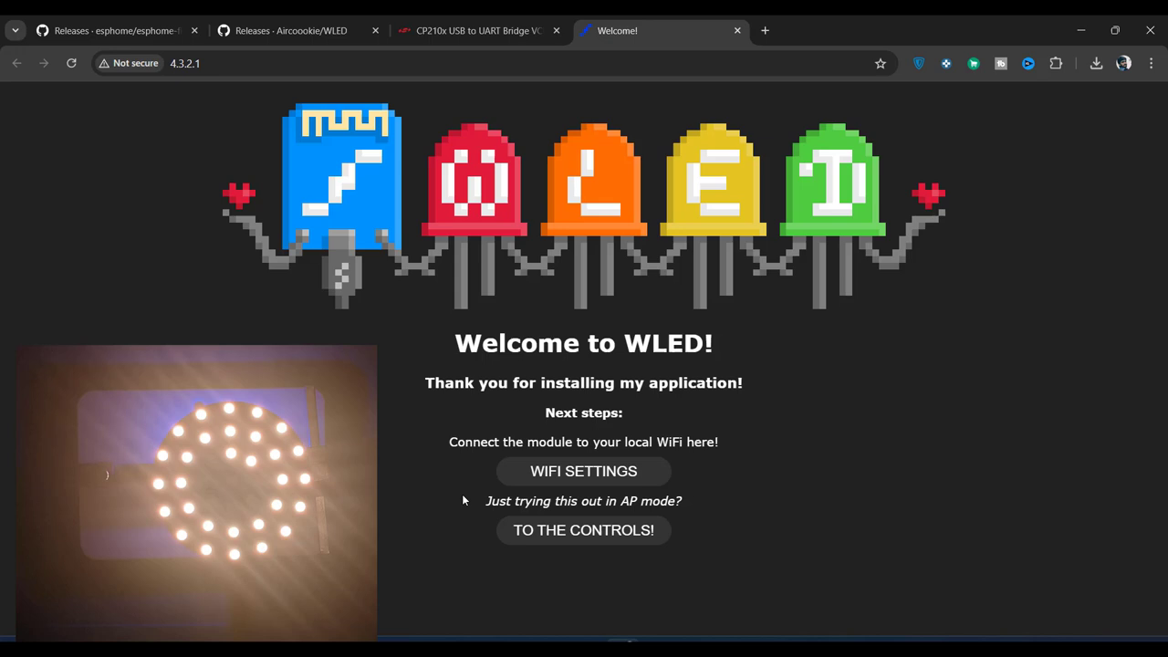
Step: Go from the Welcome to WLED page to the light controls
click(564, 531)
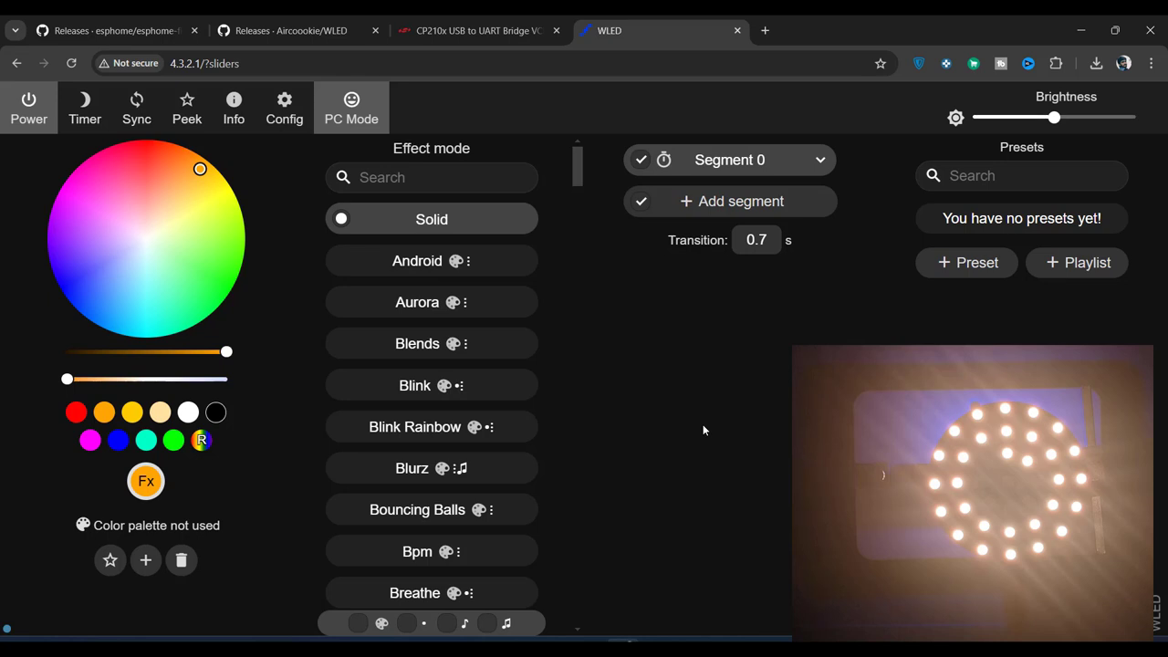
Step: Open LED Preferences and keep GRB as the colour order
click(290, 115)
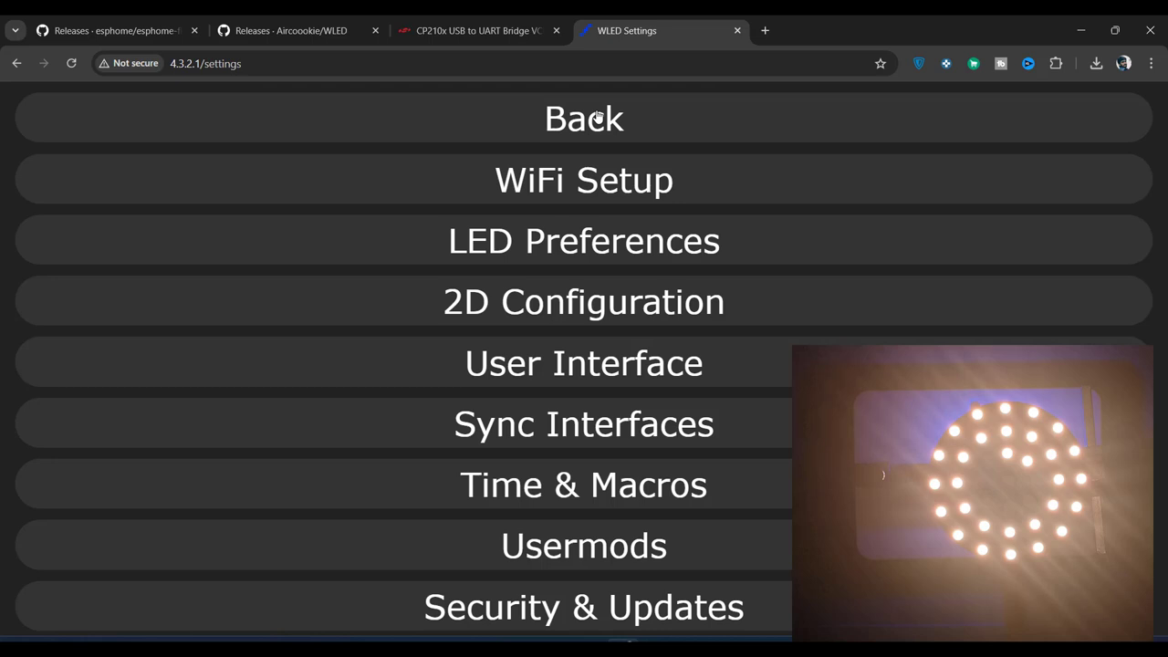
click(528, 233)
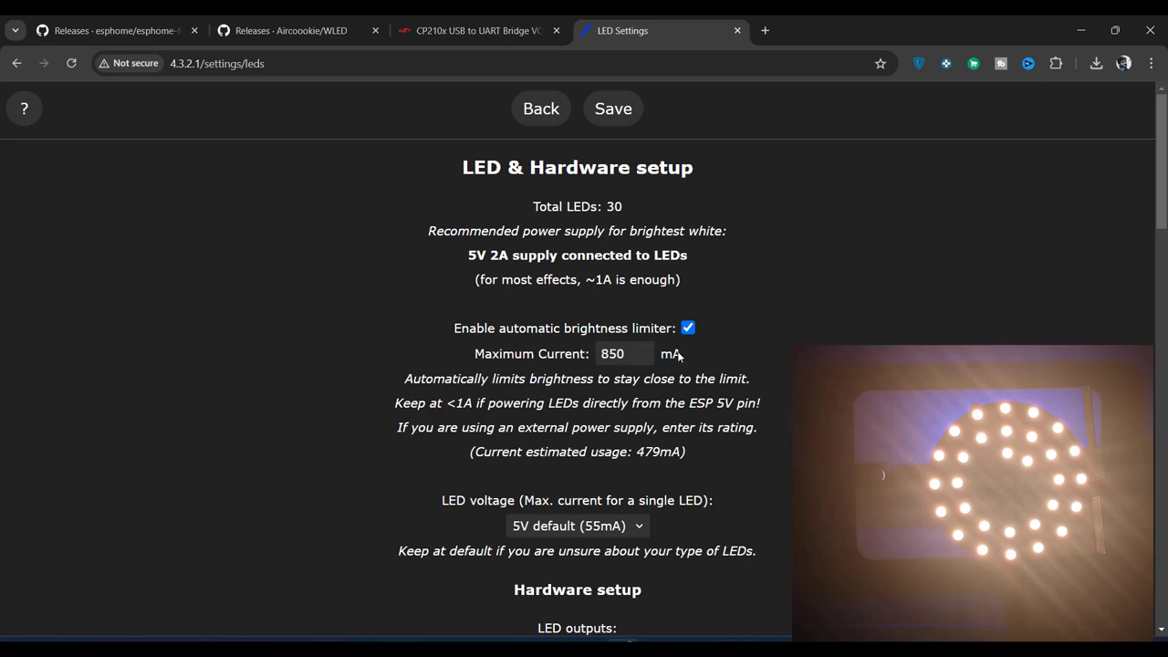
scroll(734, 548, down, 1)
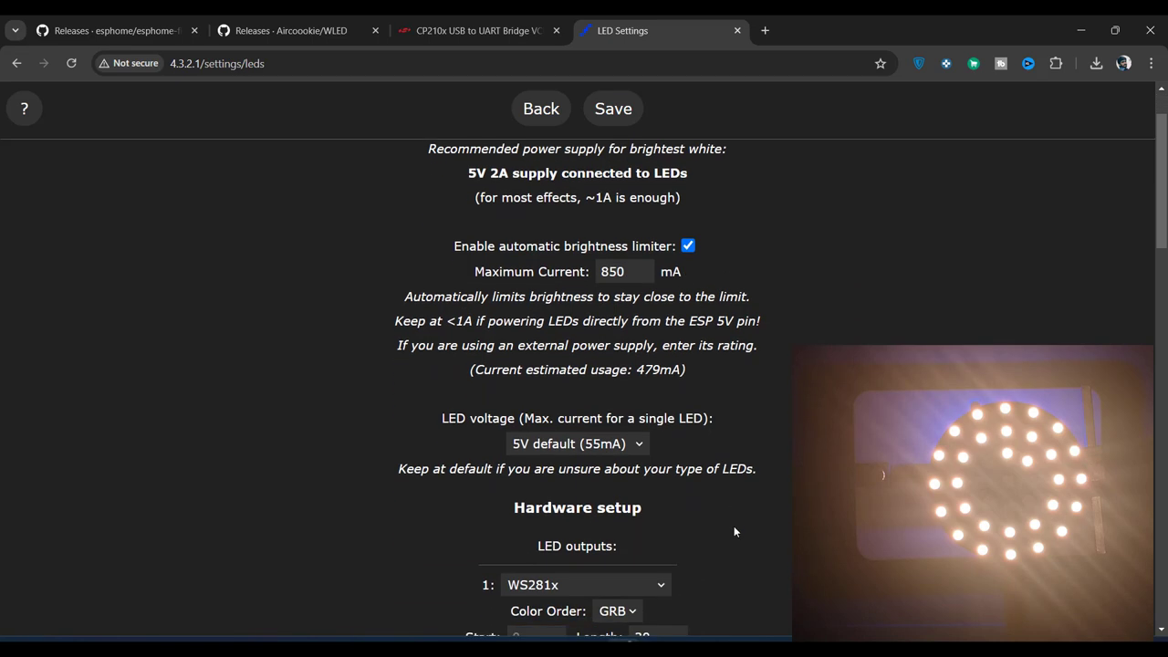
click(641, 445)
scroll(786, 468, down, 2)
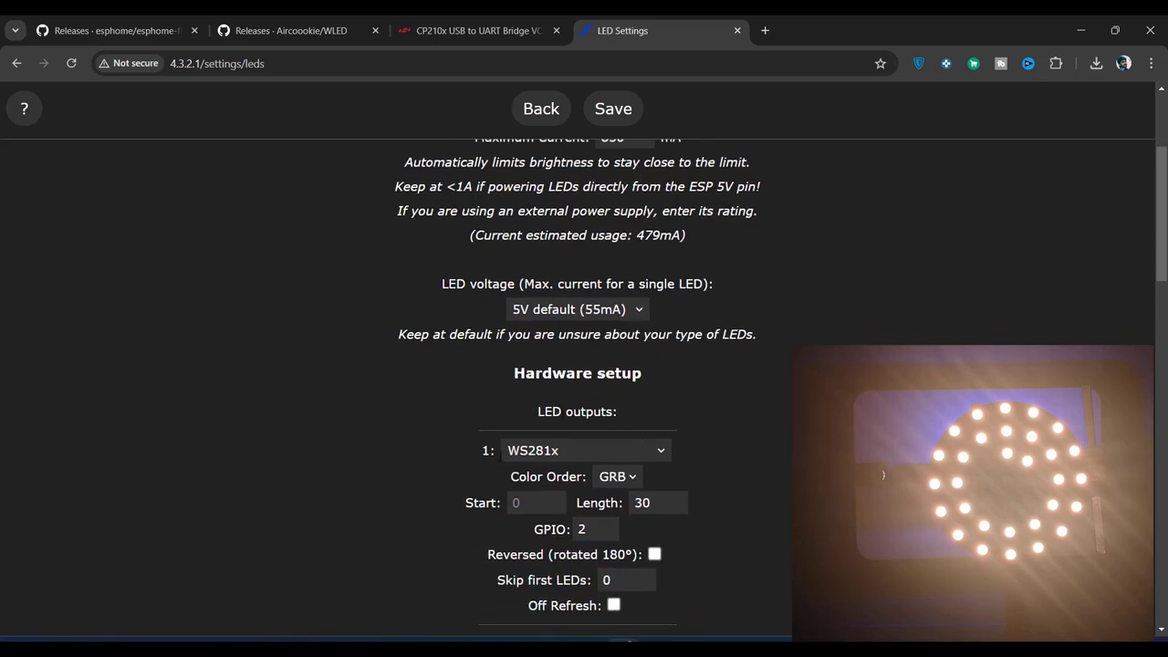
click(627, 478)
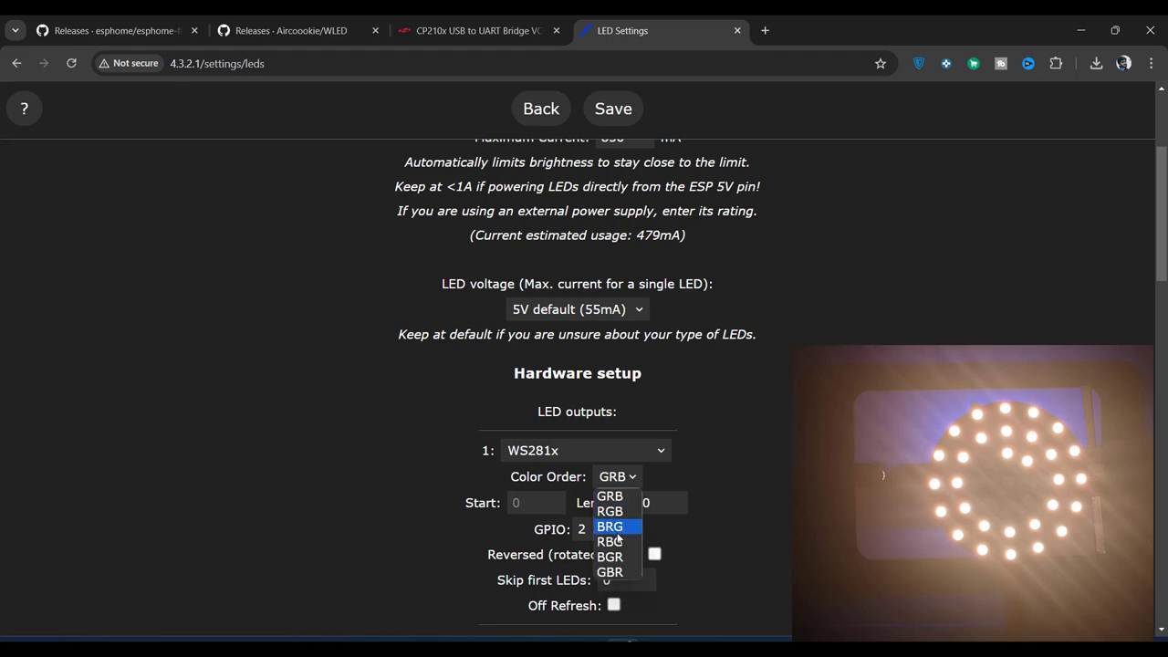
click(620, 493)
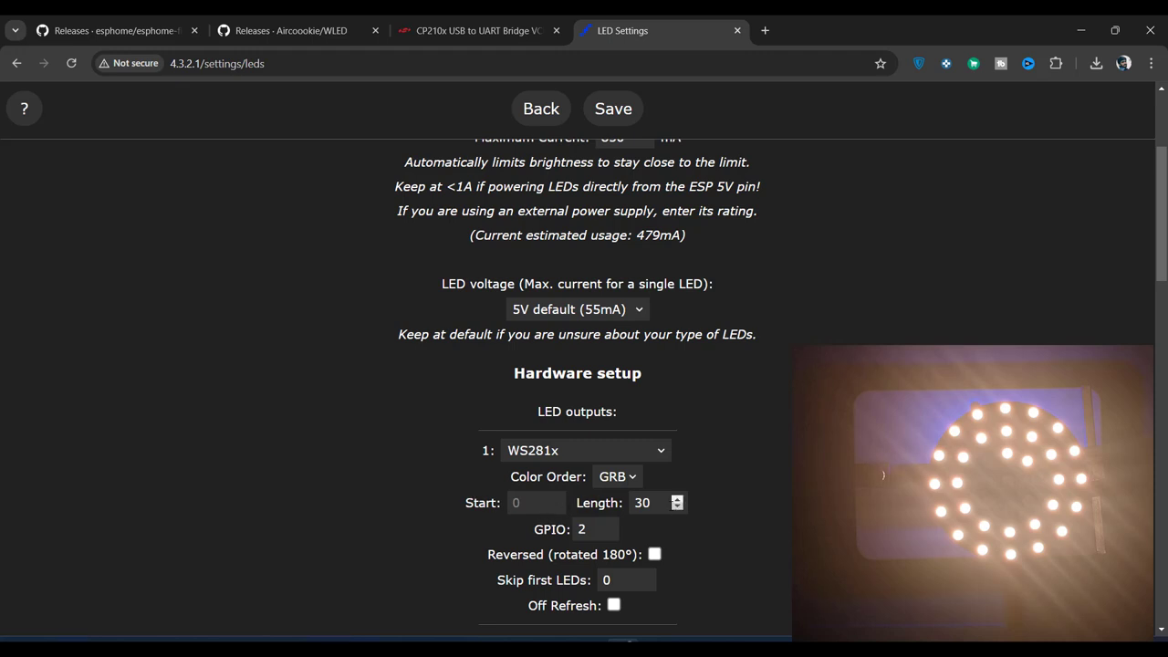
Step: Change the output 1 LED length from 30 to 37 and save
click(649, 503)
key(BackSpace)
text(7)
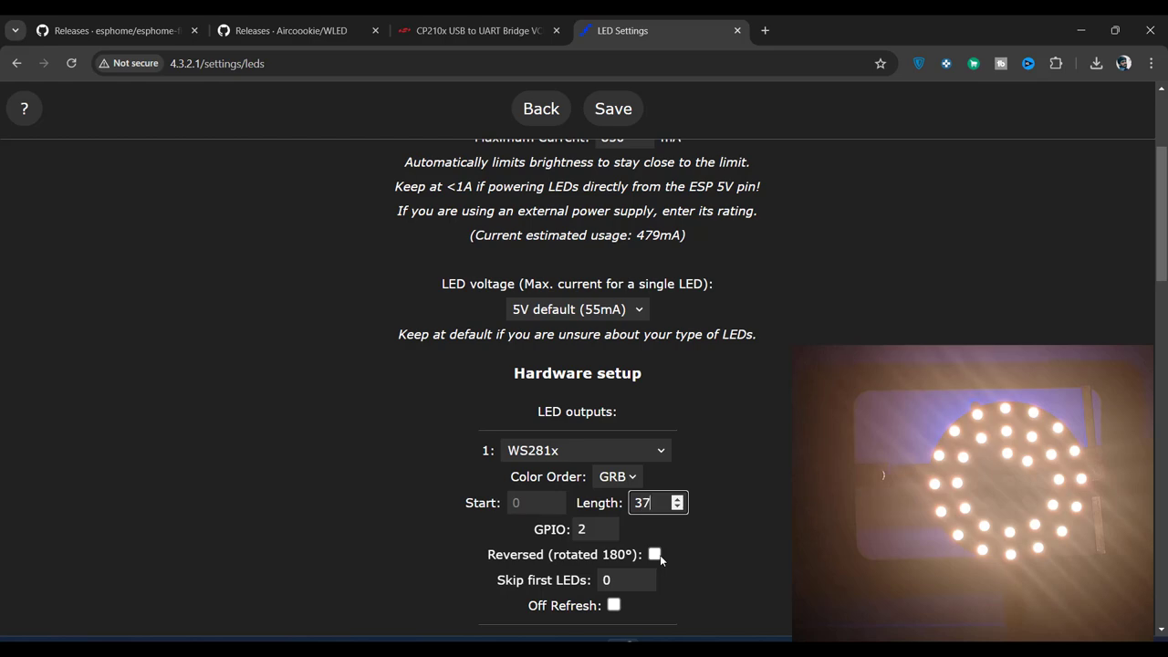
scroll(746, 524, down, 1)
scroll(745, 527, down, 15)
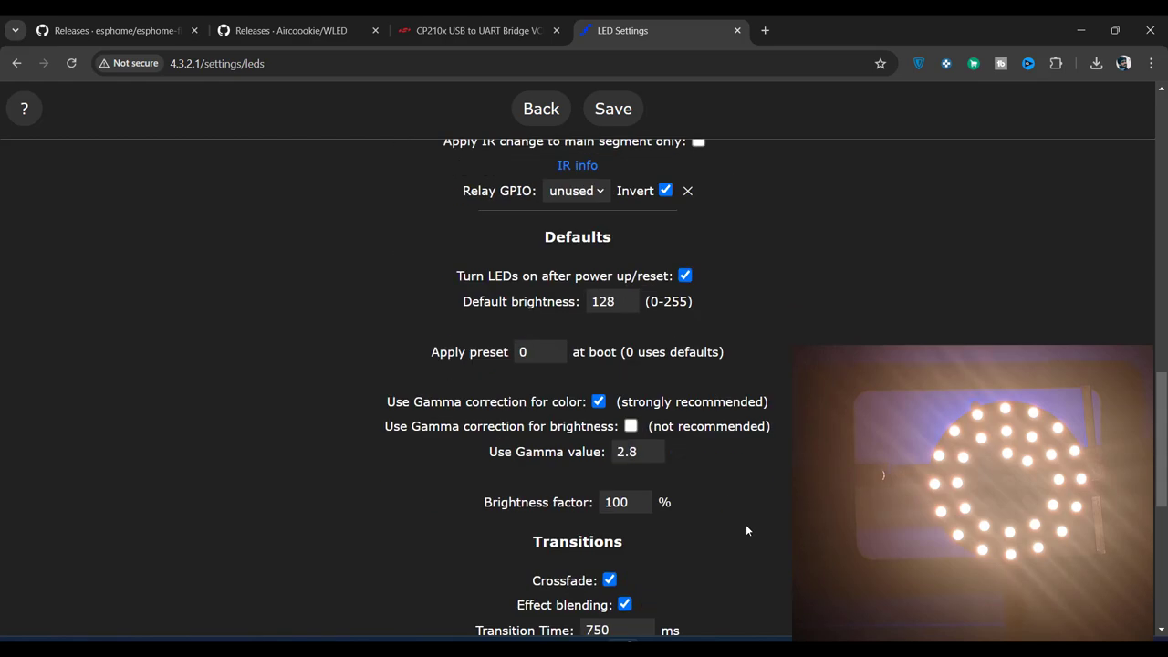
click(623, 620)
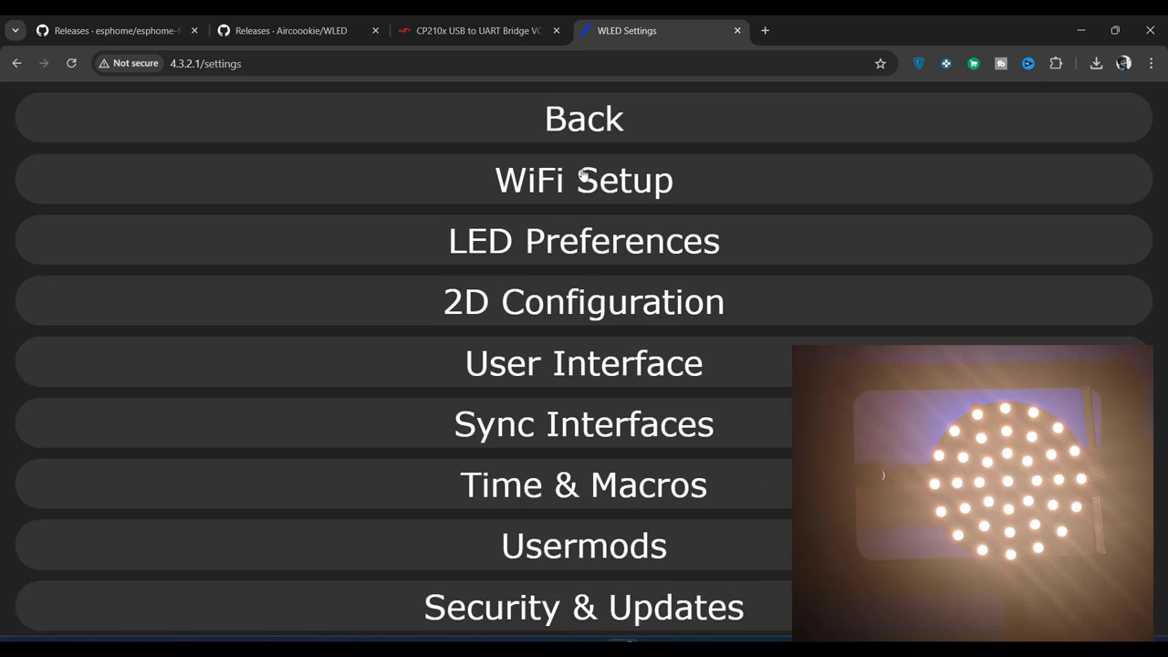
Step: Cycle the ring through blue, red, green and red, ending on orange
click(573, 128)
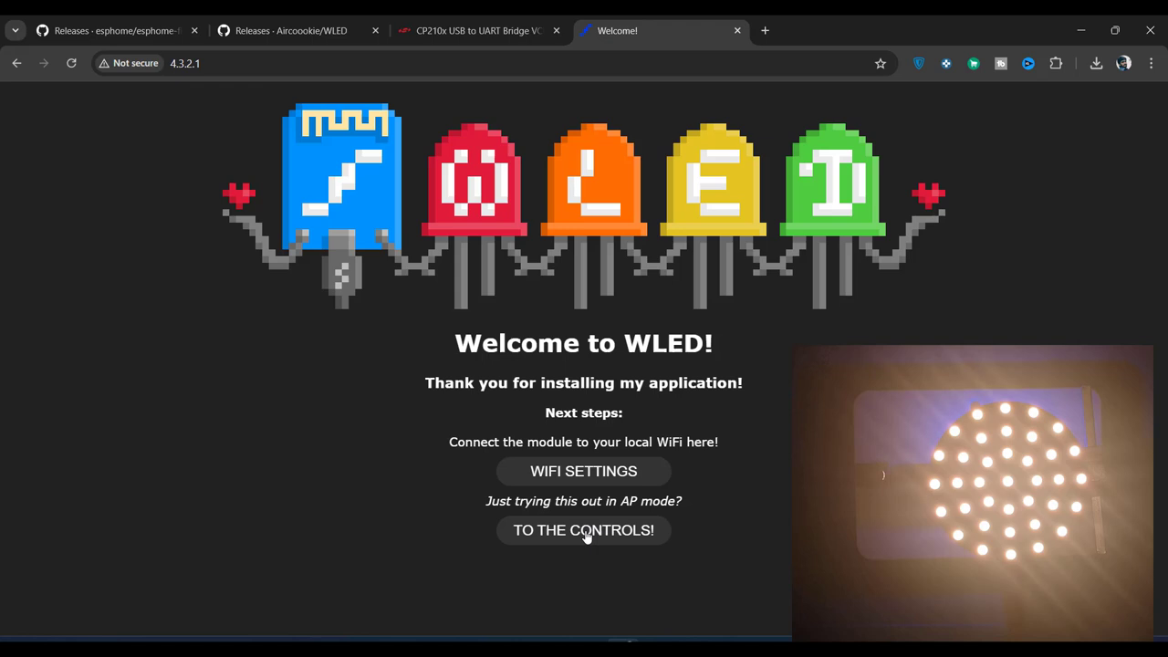
click(584, 531)
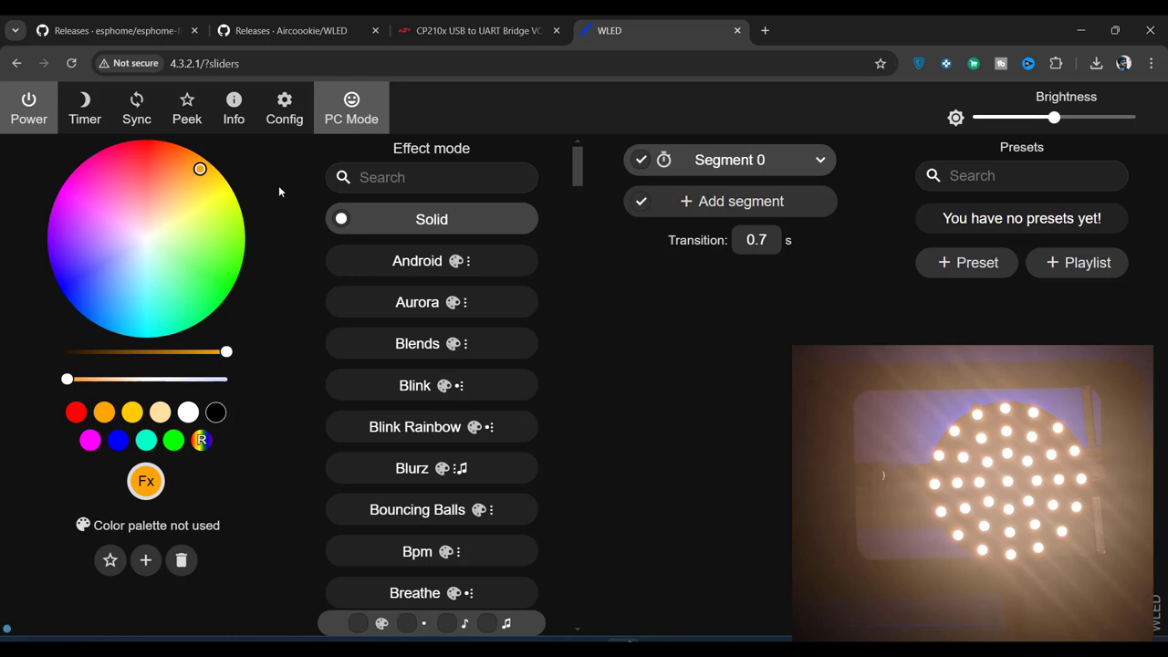
click(119, 258)
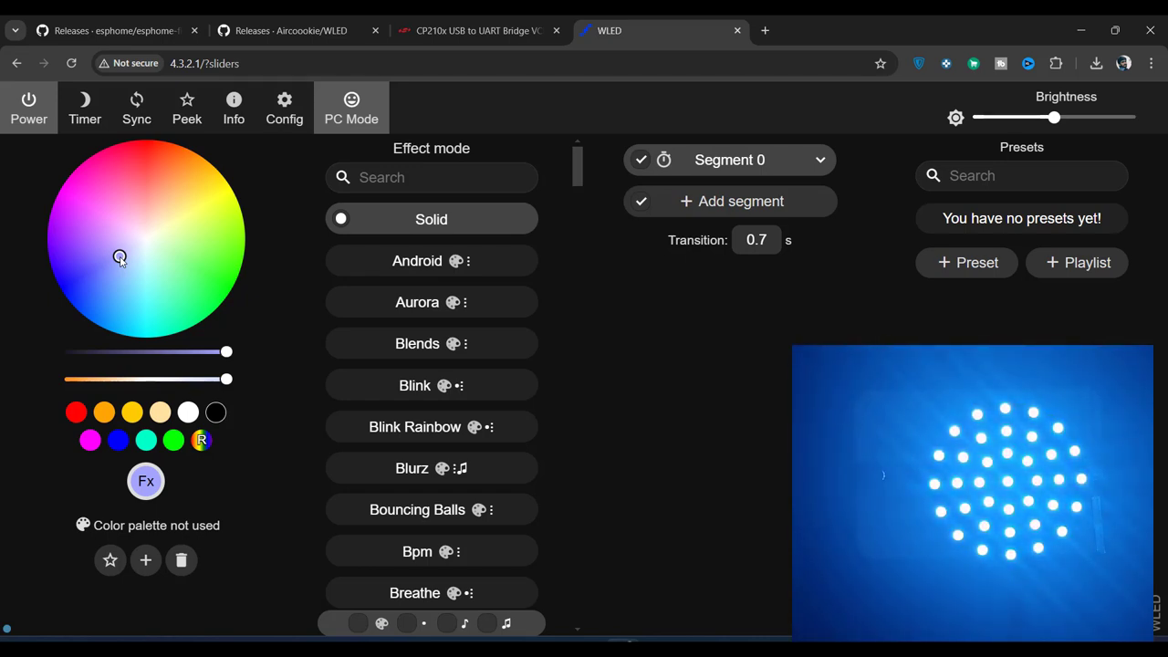
click(143, 152)
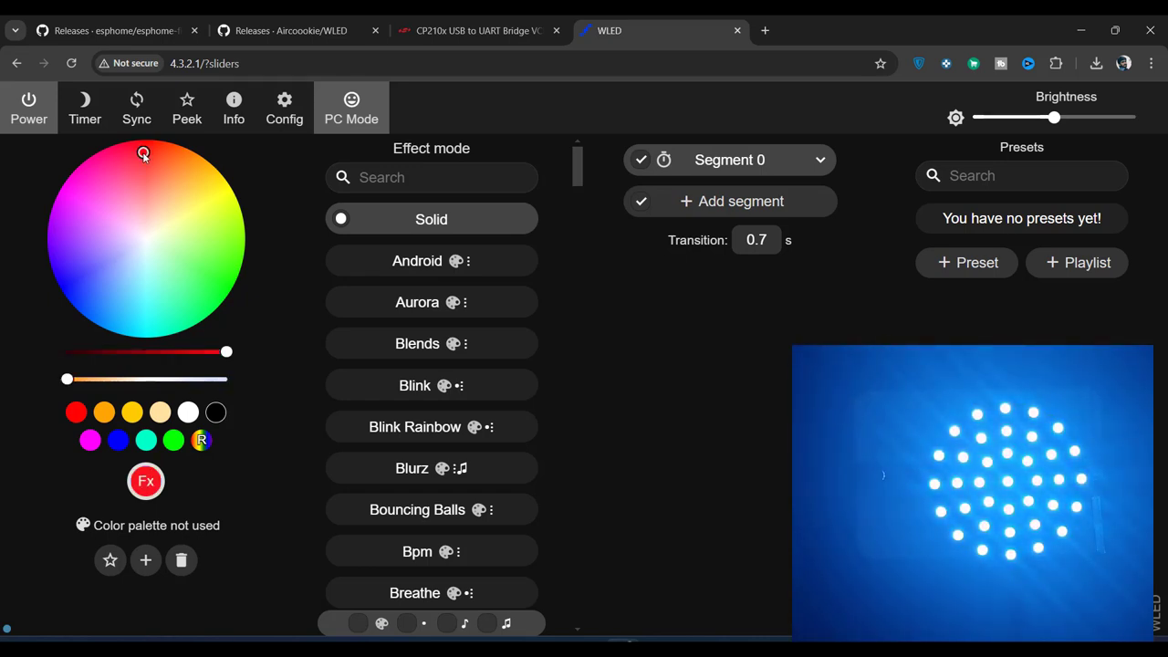
click(216, 291)
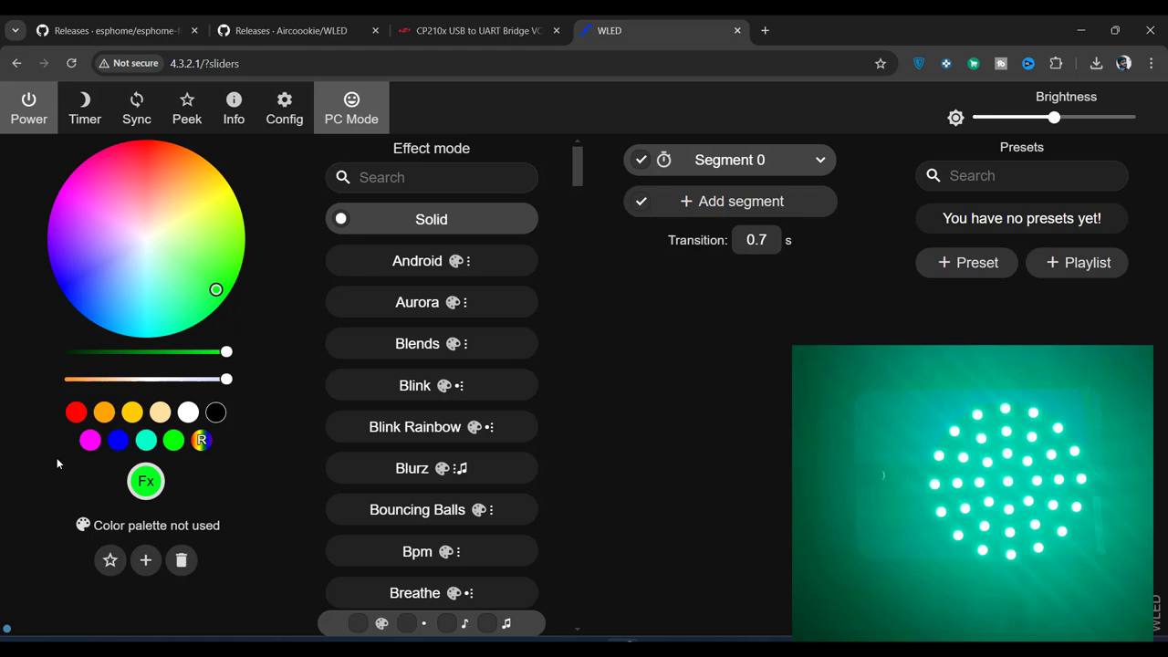
click(78, 413)
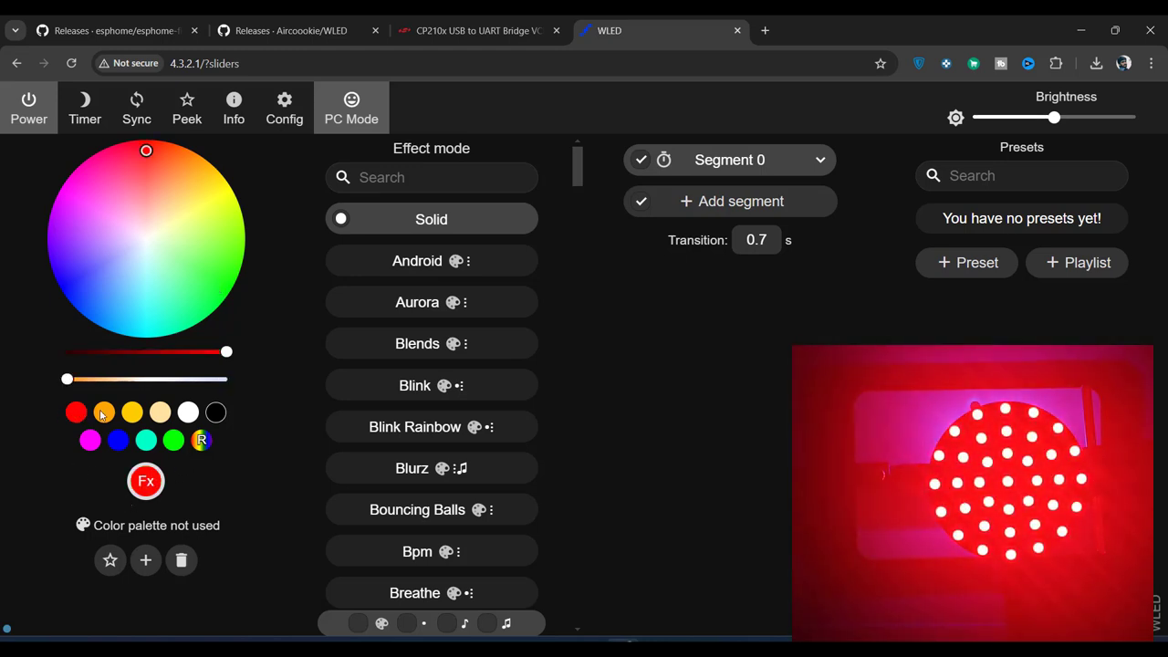
click(103, 413)
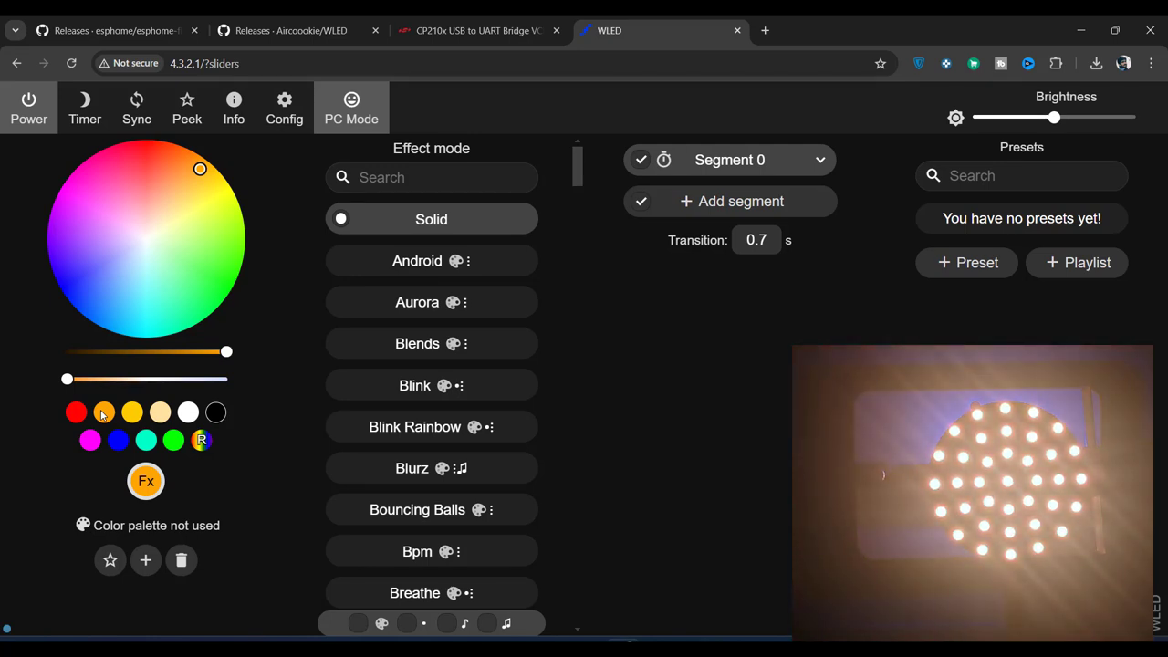
Step: Cycle the ring through white, magenta, blue and green, then run the Android effect
click(187, 413)
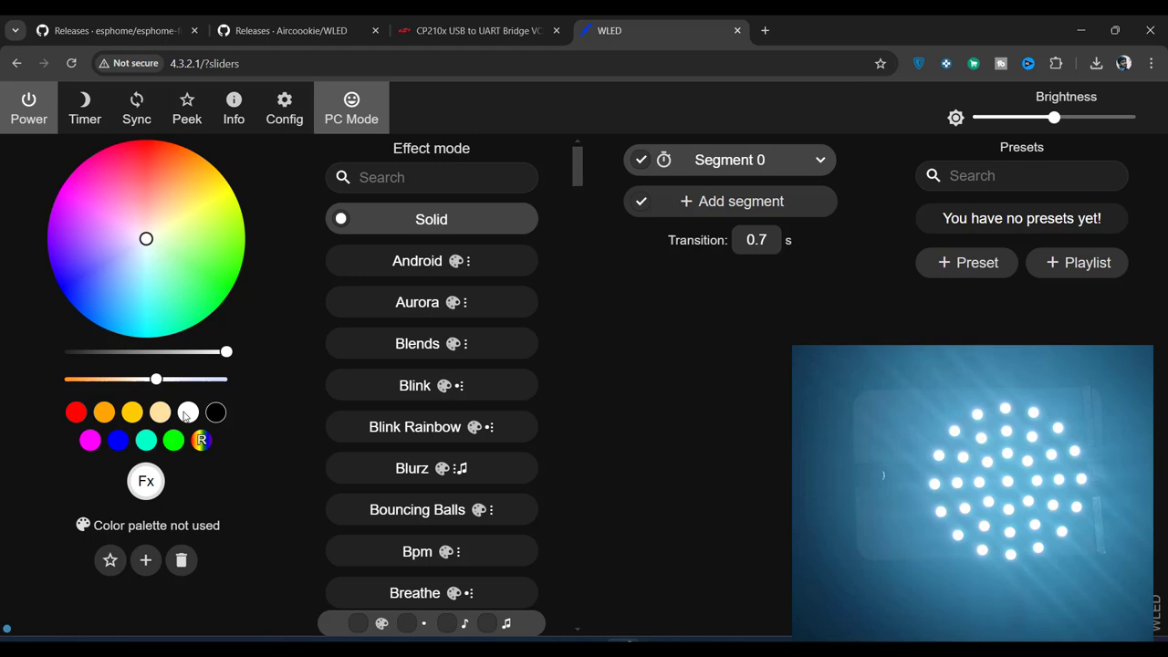
click(89, 444)
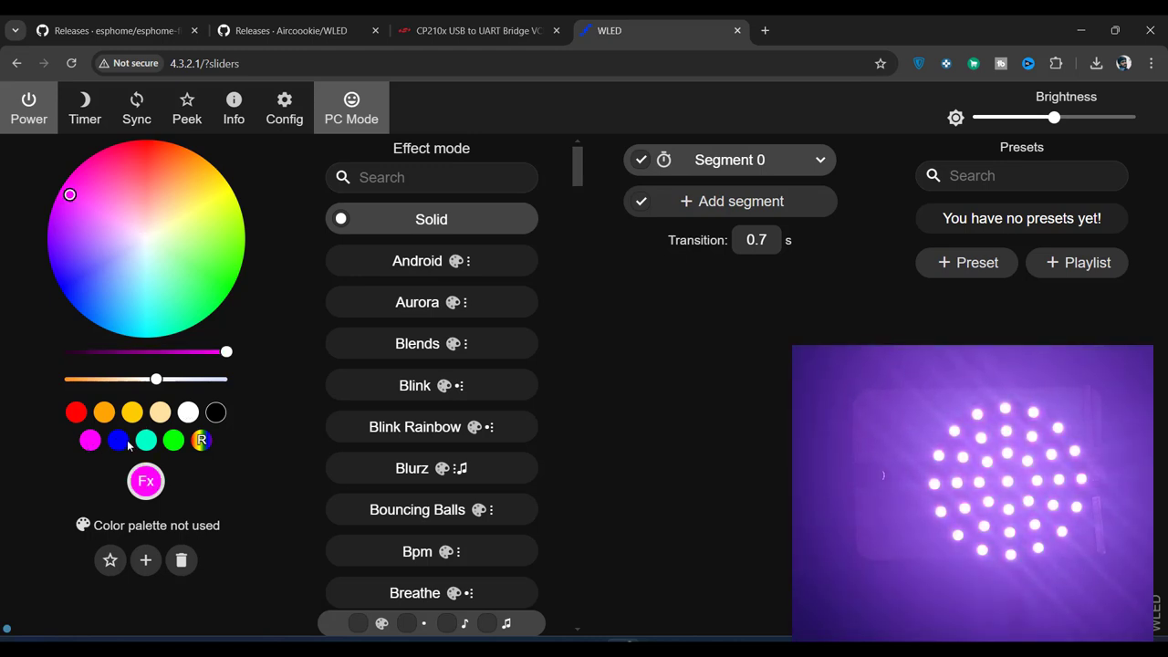
click(127, 442)
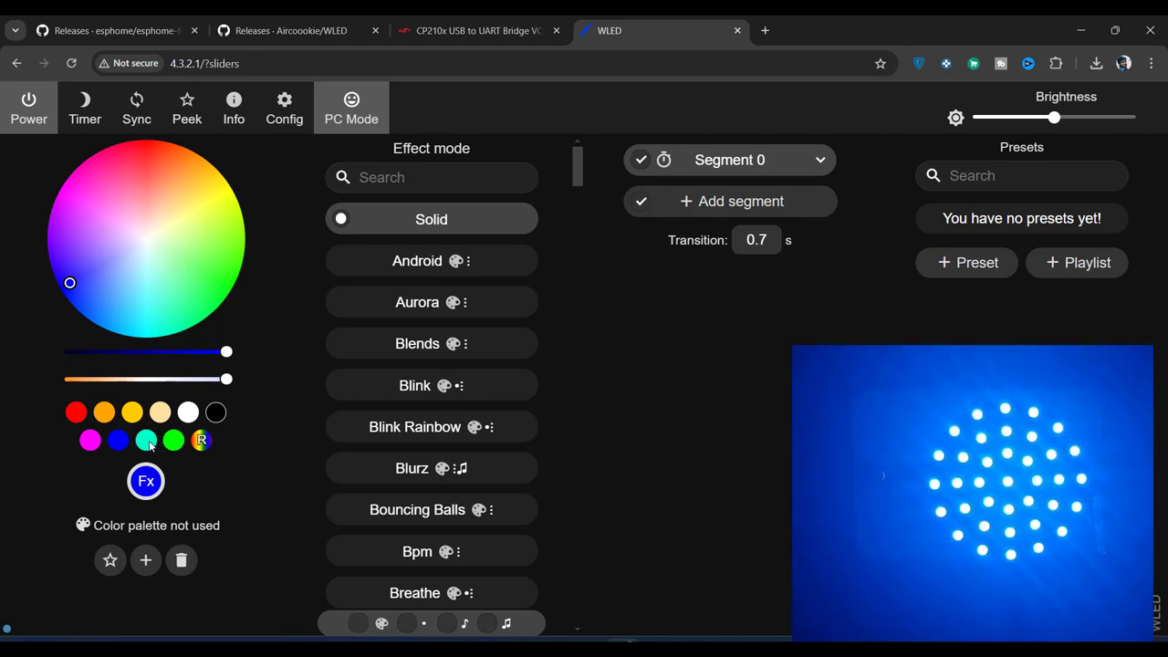
click(174, 443)
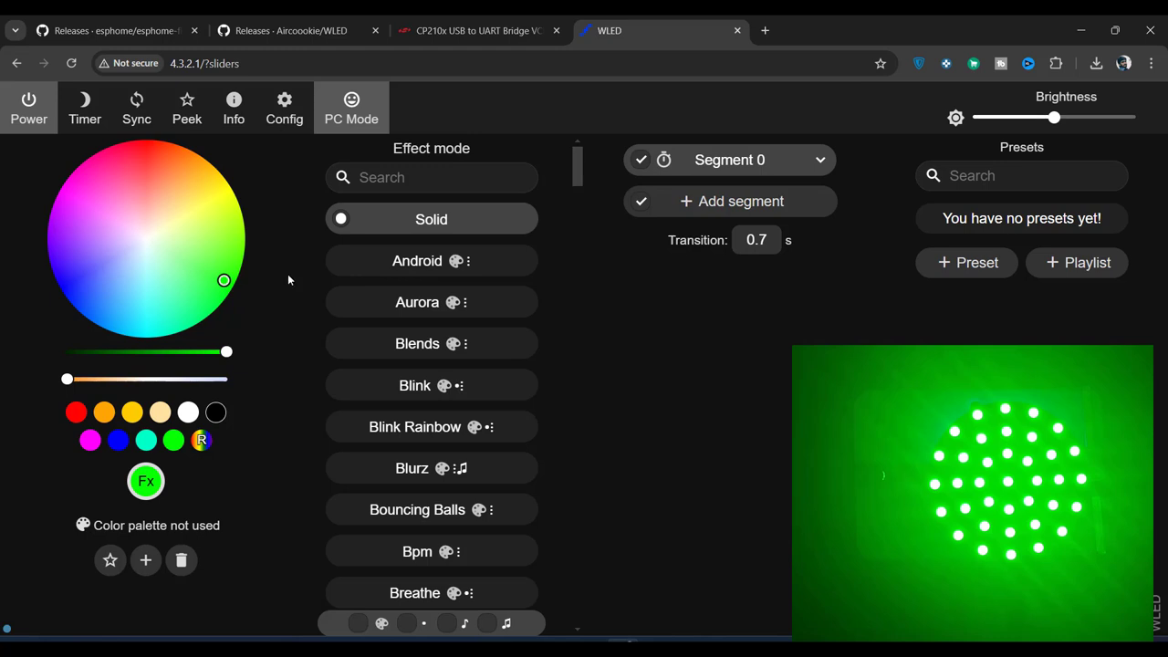
click(402, 263)
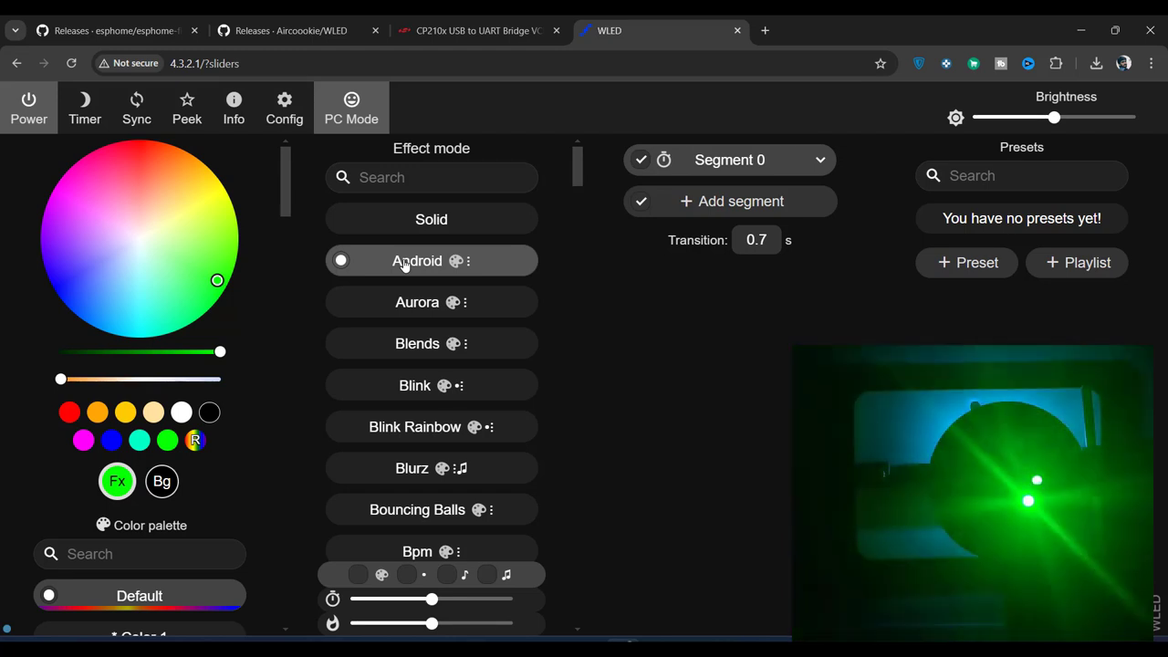
Step: Recolour Android red then blue, try Blurz, then switch to the DJ Light effect
click(70, 413)
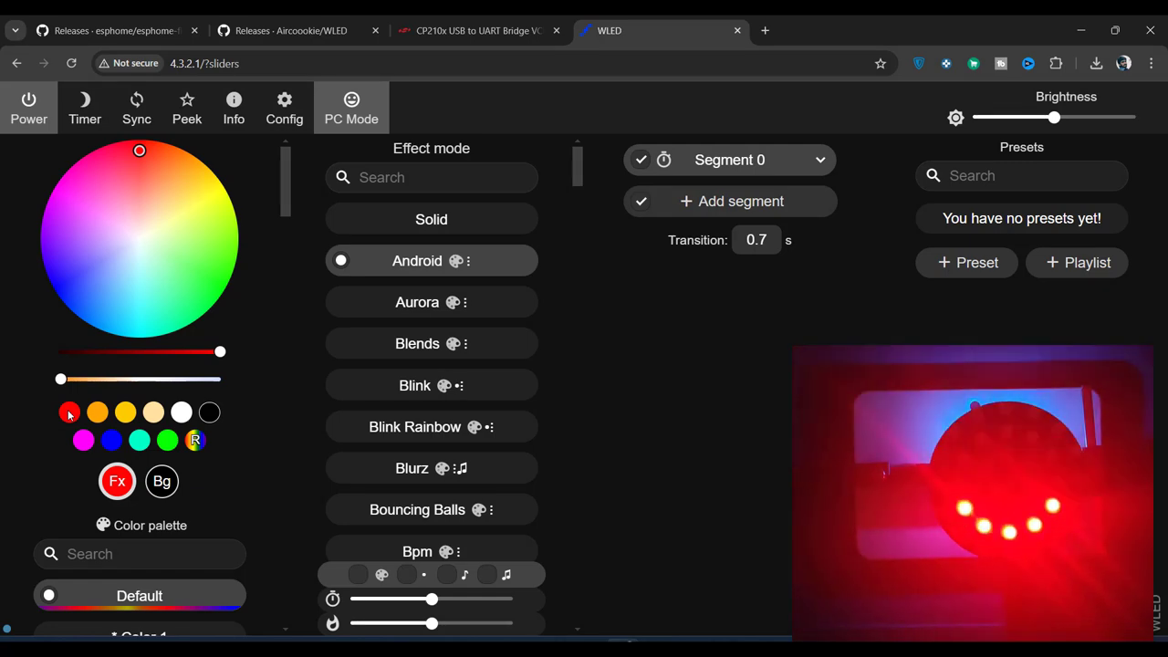
click(112, 441)
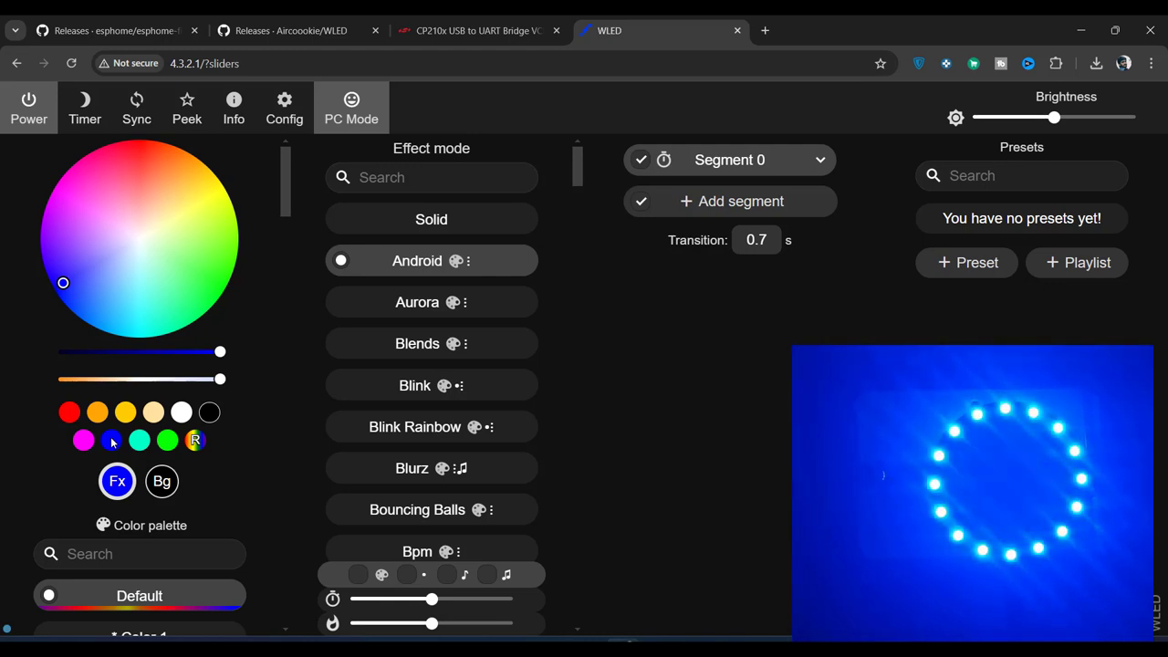
click(431, 468)
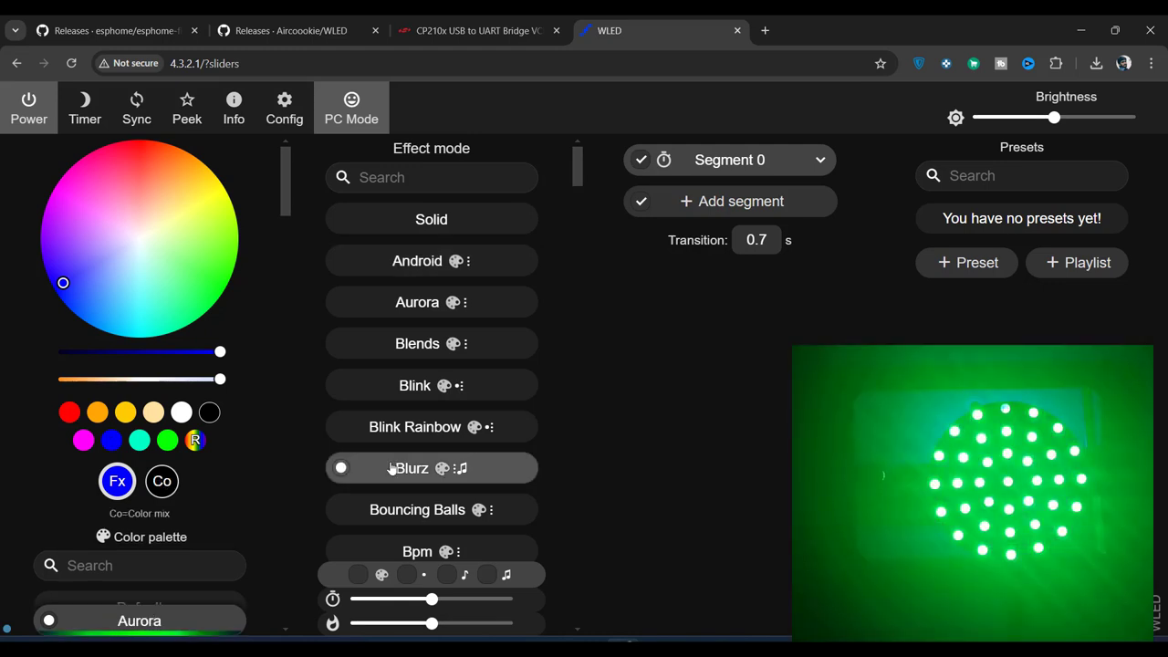
scroll(445, 516, down, 3)
scroll(445, 517, down, 7)
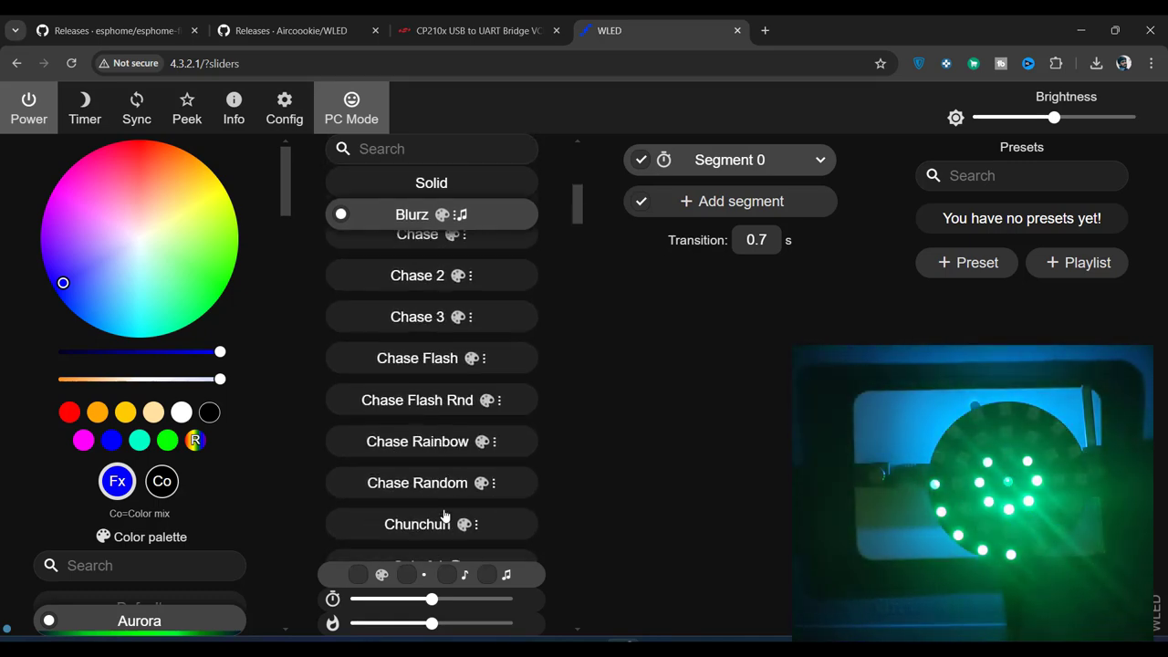
click(407, 484)
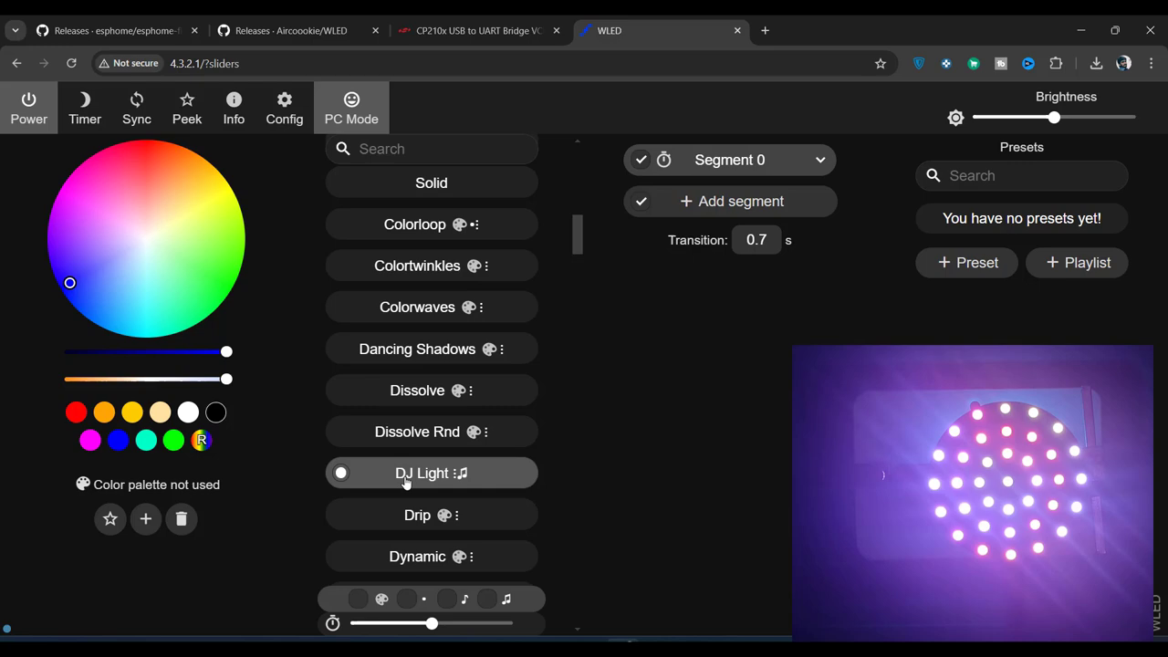
scroll(499, 372, up, 8)
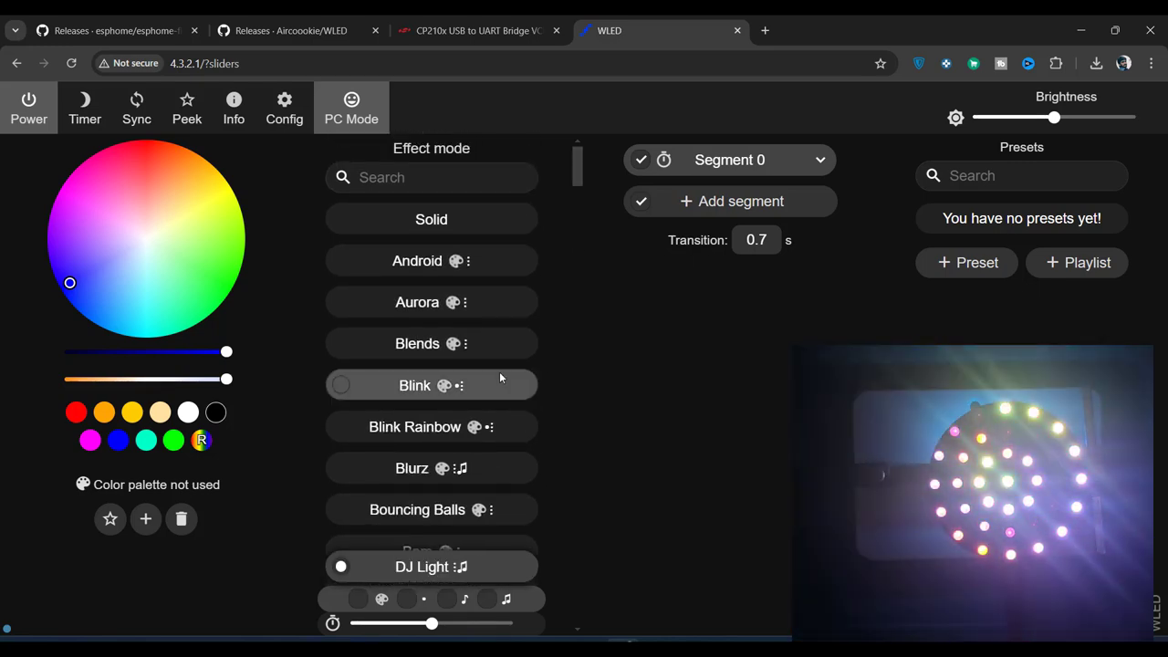
Step: Power the LED ring off and back on, then return it to the Solid effect
click(27, 115)
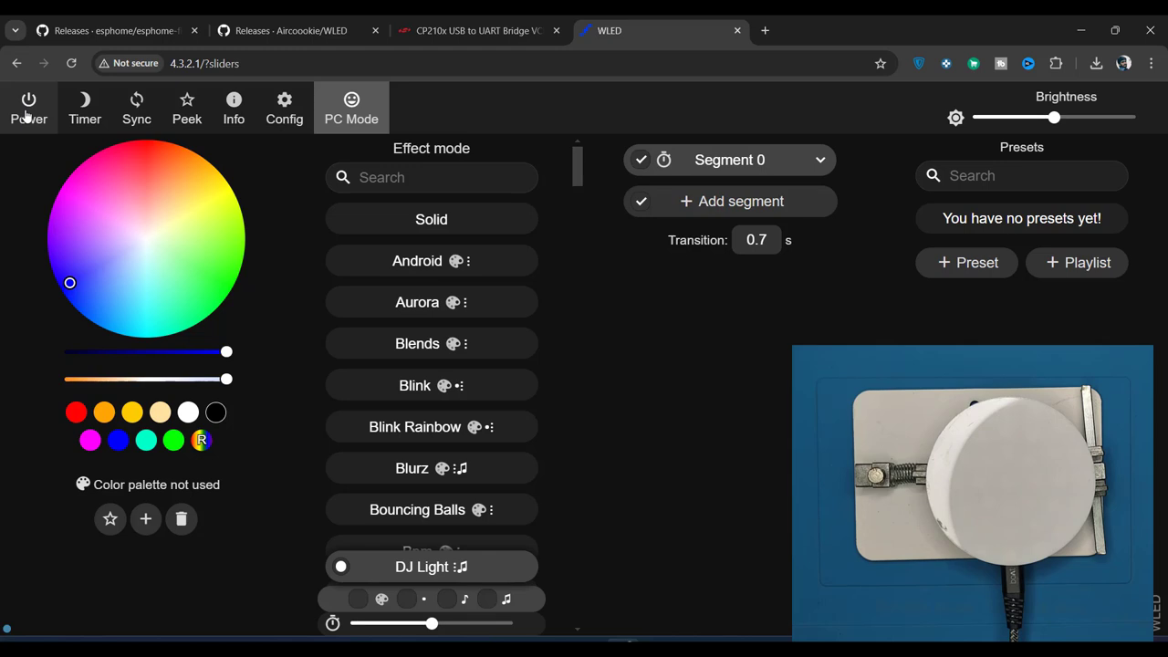
click(27, 116)
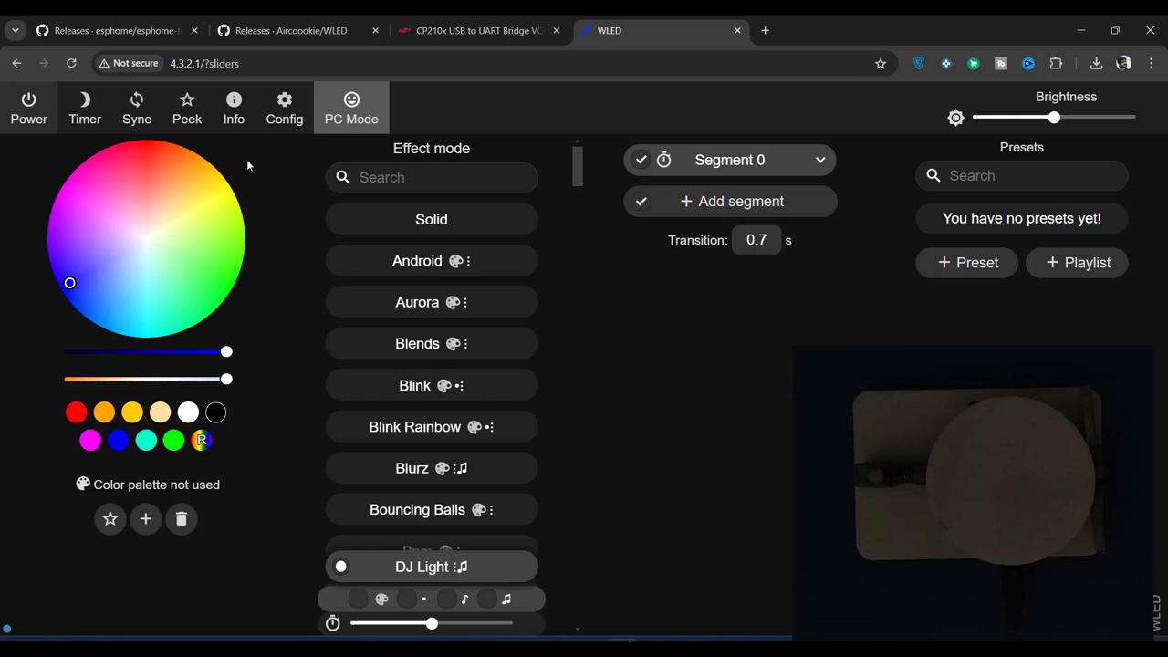
click(28, 111)
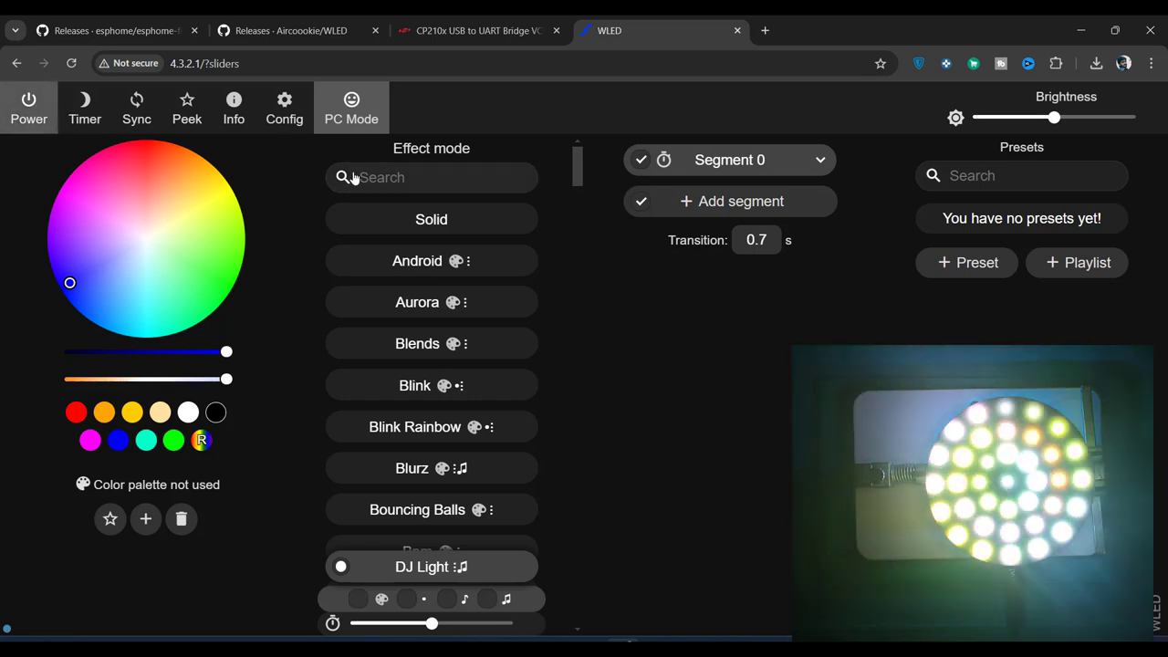
click(426, 222)
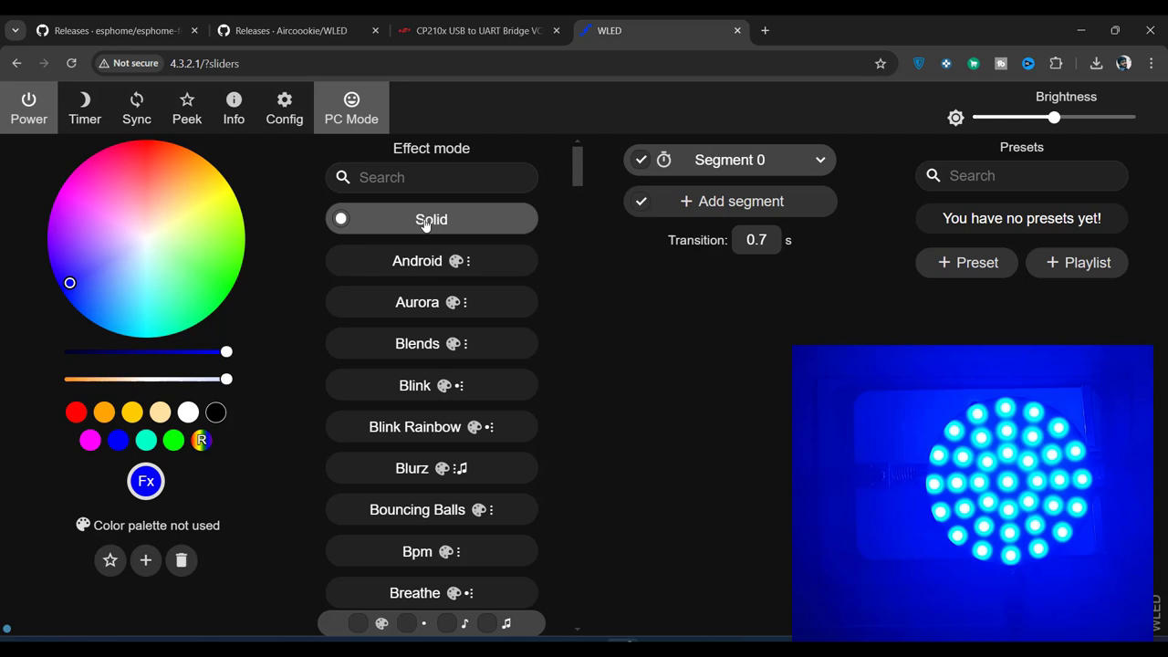
Step: Pick a violet-blue shade on the colour wheel, then power the LED ring off
click(104, 265)
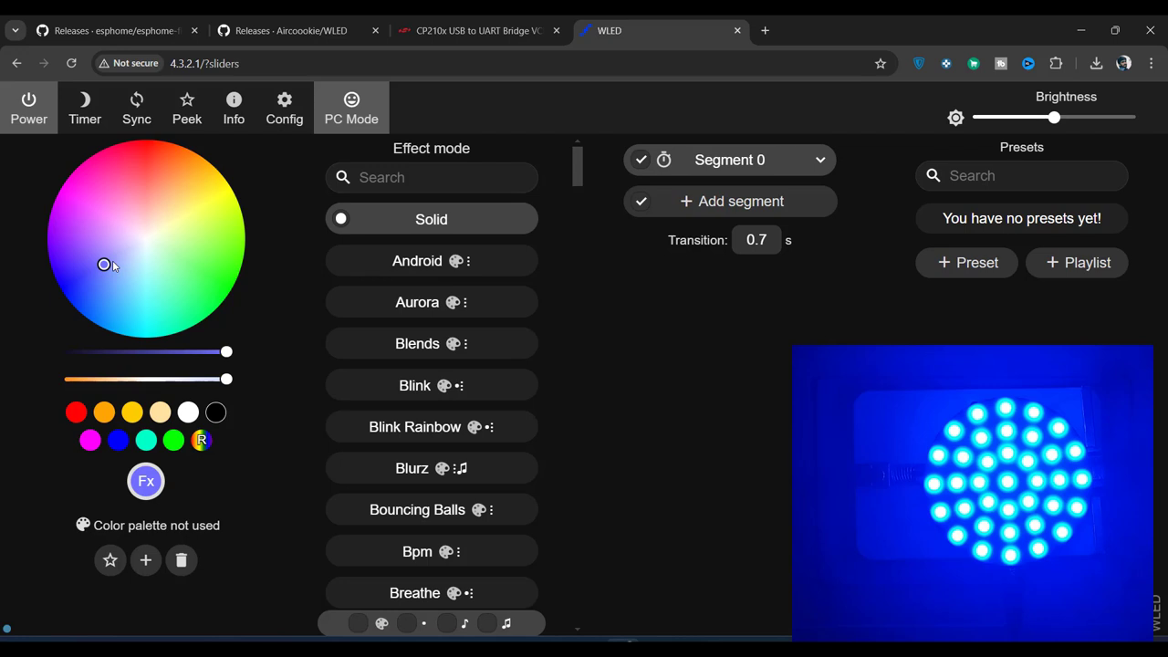
click(22, 117)
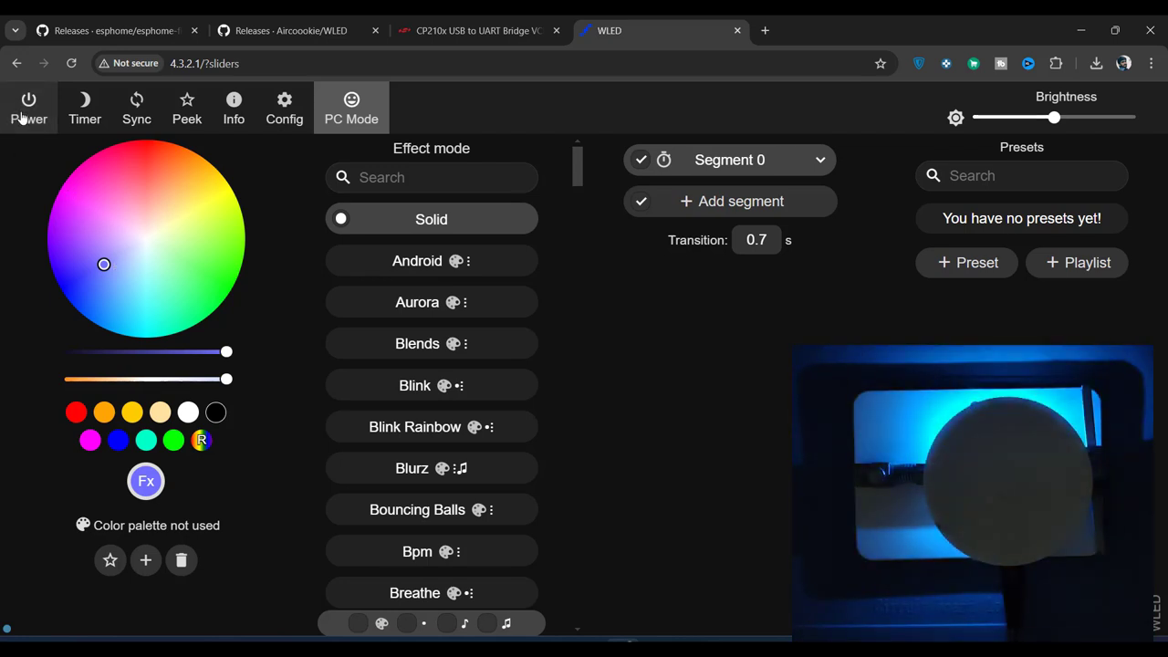